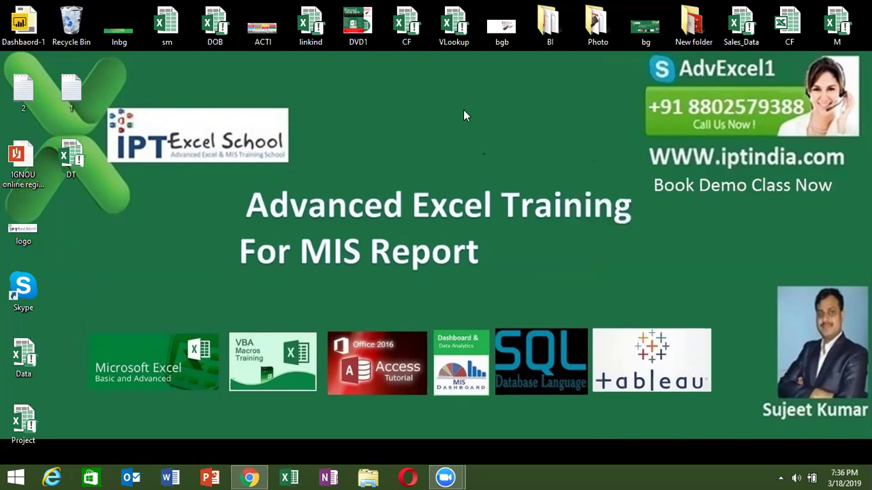
Step: Refresh the Windows desktop, then start Excel from its taskbar icon
right_click(463, 110)
left_click(477, 144)
left_click(289, 478)
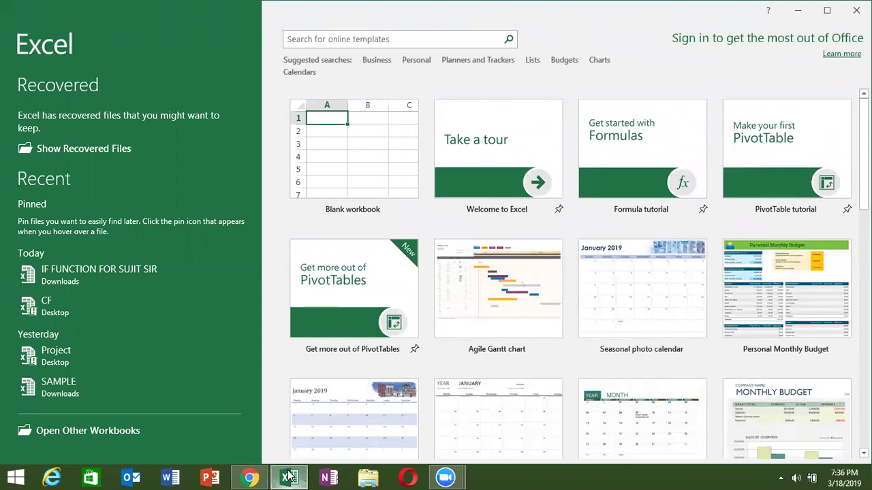
Step: Minimize the Excel start screen to show the Advanced Excel Training desktop banner
left_click(289, 476)
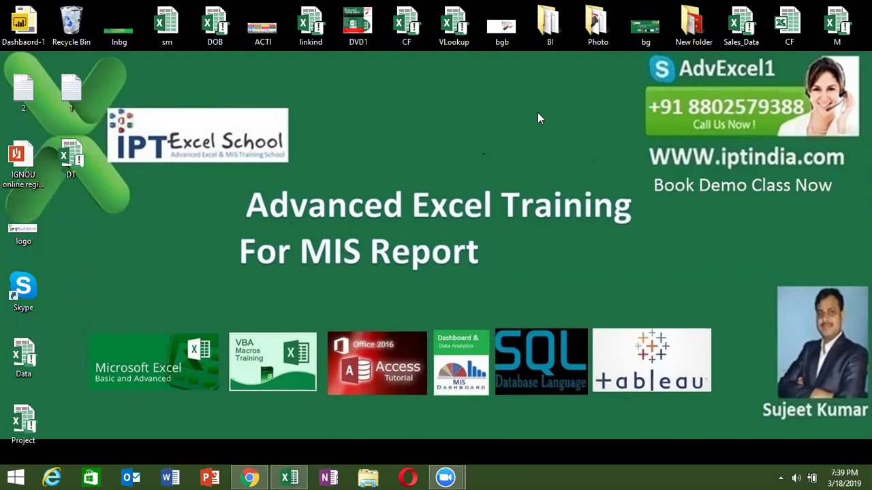
Step: Refresh the desktop, then load iptindia.com in a new Chrome tab
right_click(444, 92)
left_click(468, 128)
left_click(249, 477)
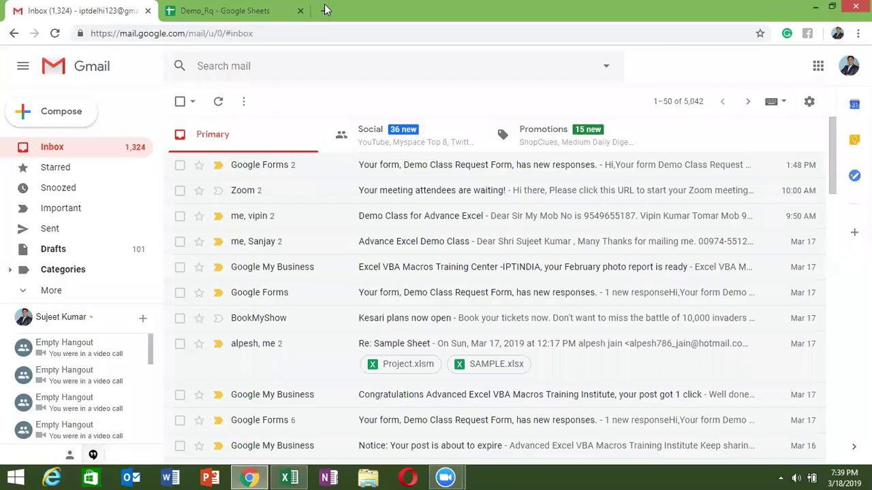
left_click(326, 10)
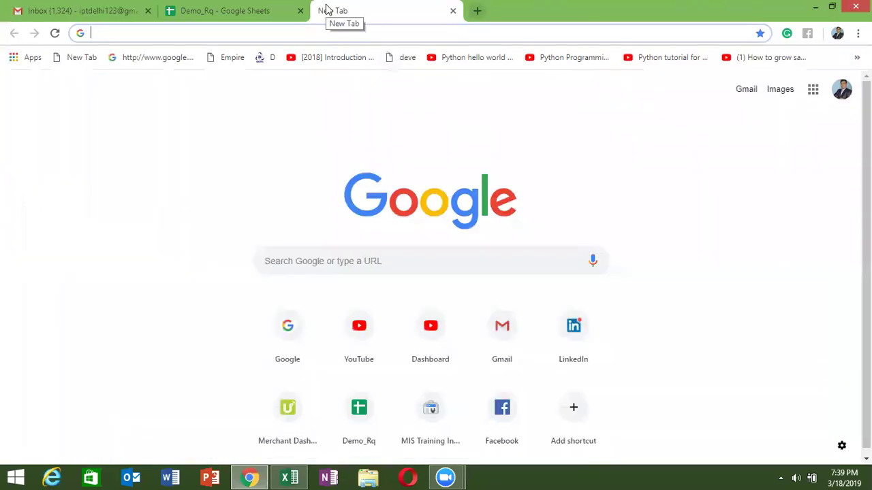
type("ip")
key("Return")
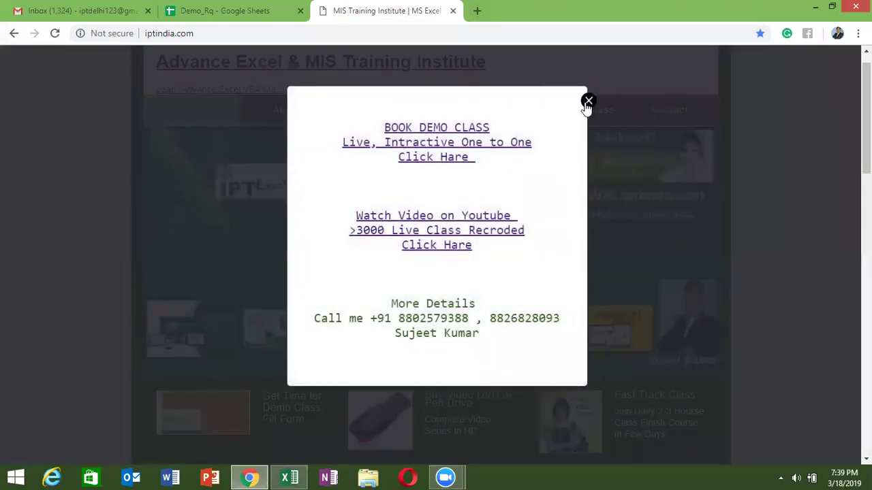
Step: Close the demo popup, find the 7,500 Advance Excel 2019 course, and open its PDF
left_click(586, 103)
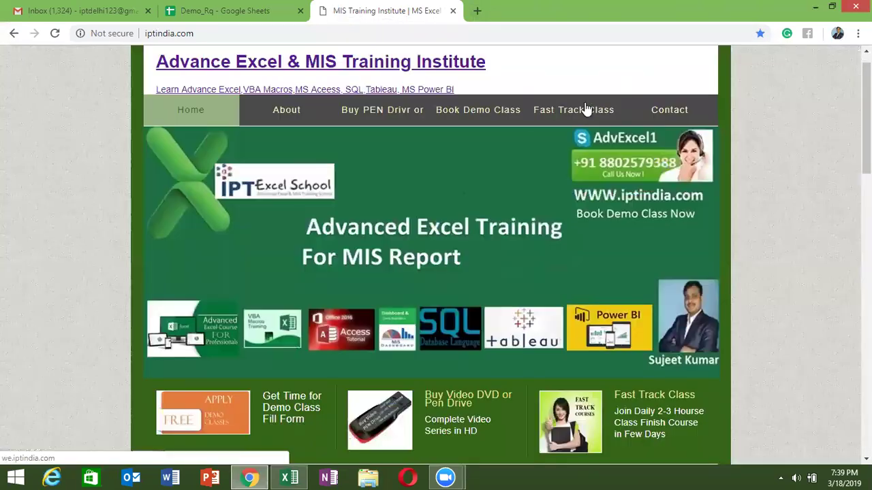
scroll(587, 109, "down", 2)
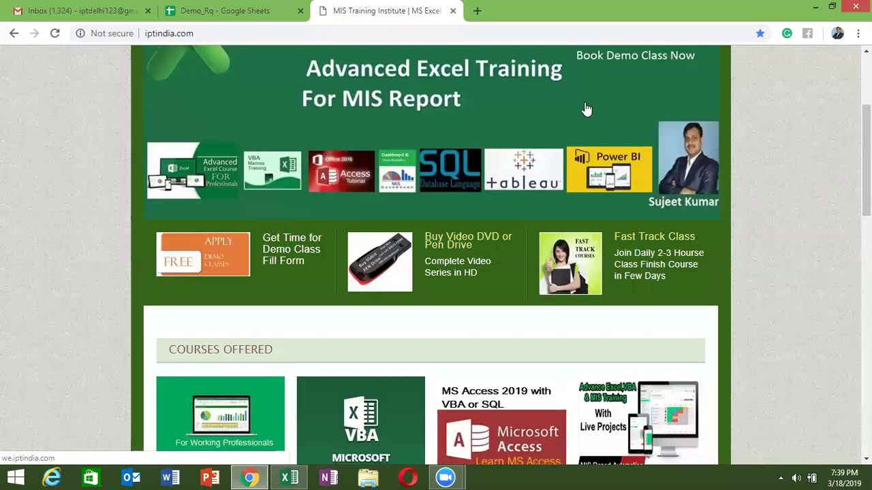
scroll(586, 109, "down", 2)
scroll(361, 150, "down", 3)
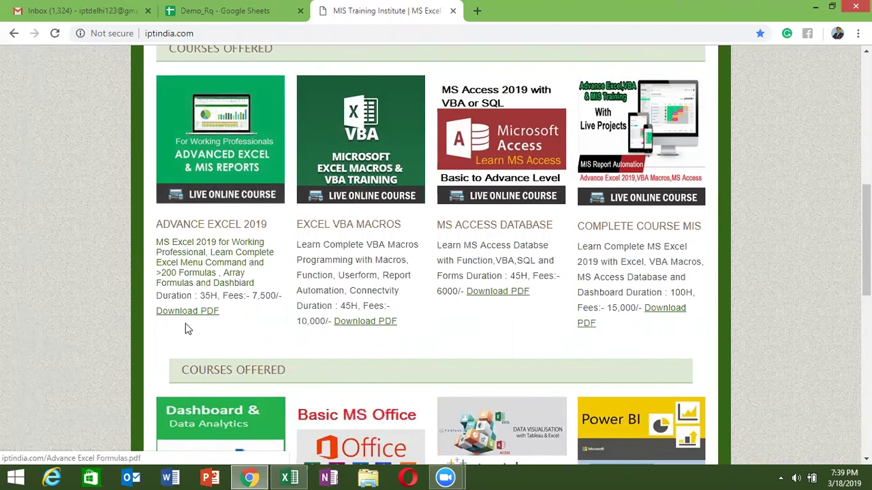
double_click(254, 296)
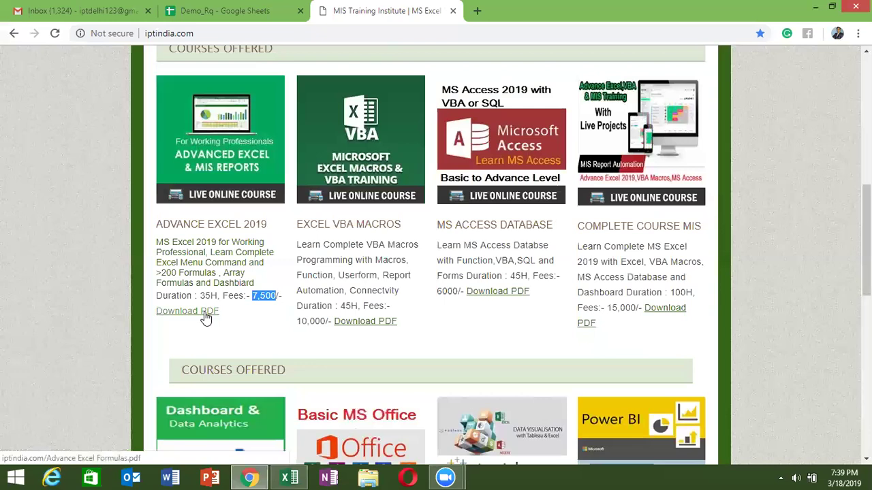
left_click(205, 315)
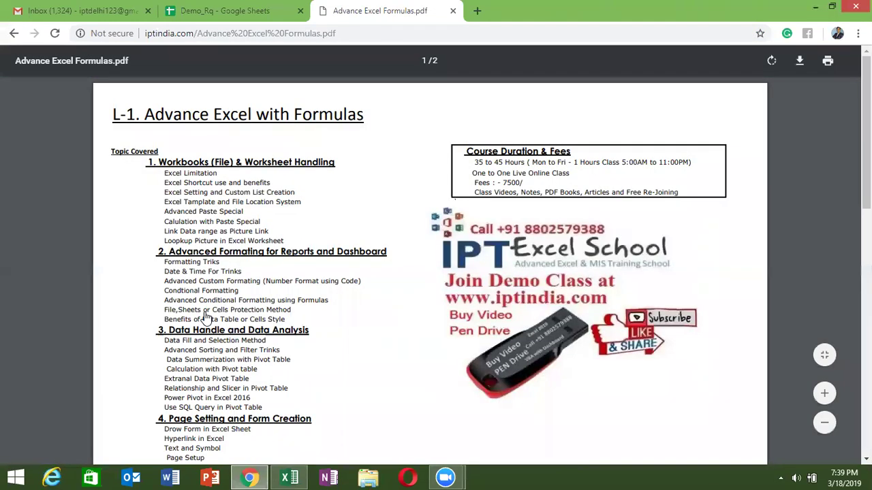
Step: Leave the PDF for the home page, close the contact popup, and scroll to Courses Offered
scroll(205, 315, "down", 10)
scroll(205, 317, "up", 10)
left_click(14, 34)
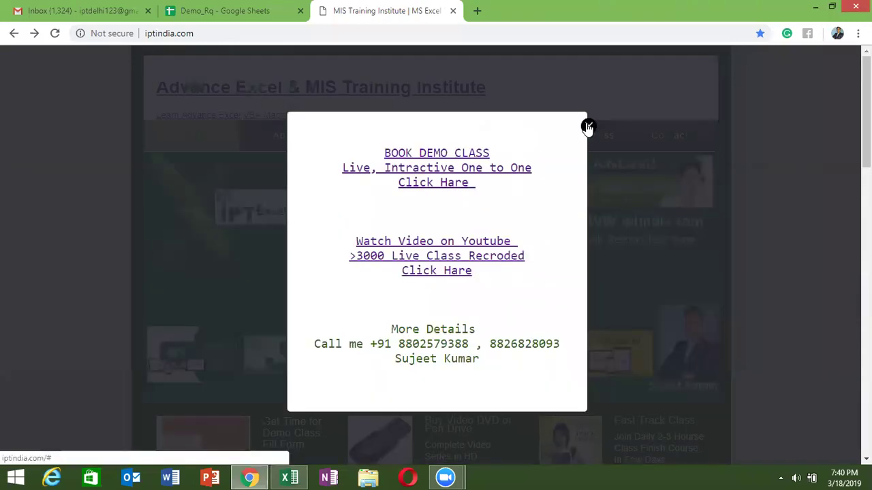
left_click(585, 127)
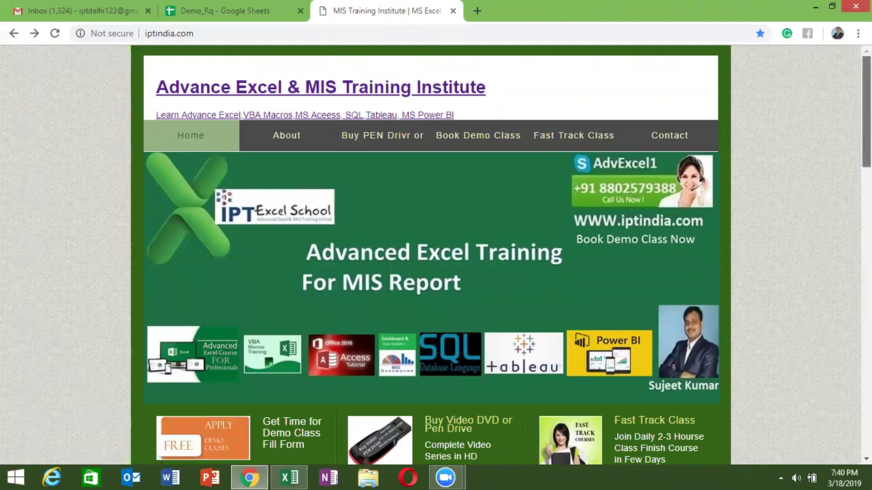
scroll(842, 243, "down", 8)
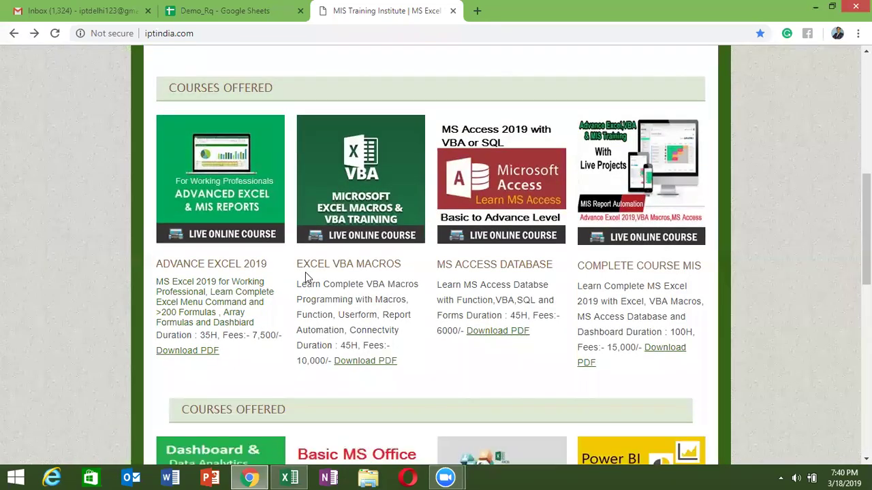
Step: Create a blank Book1 workbook, removing the recovered files from Document Recovery
left_click(291, 477)
left_click(310, 151)
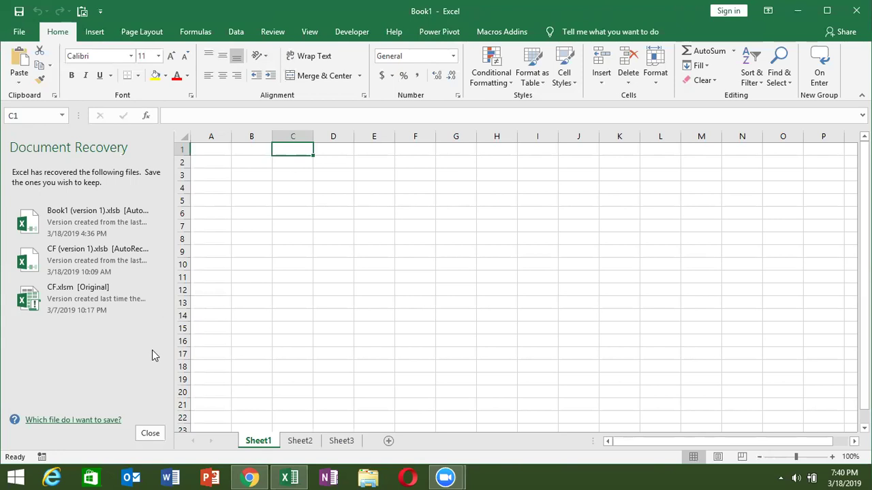
left_click(152, 433)
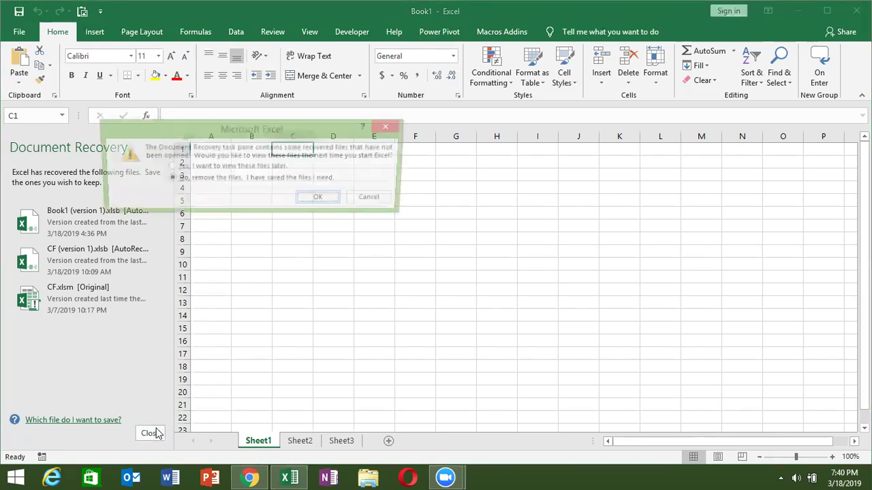
left_click(308, 203)
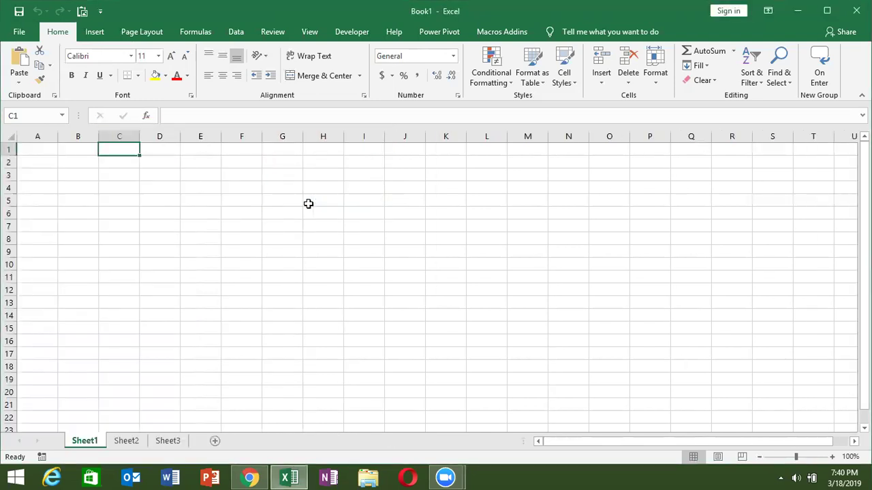
left_click(252, 476)
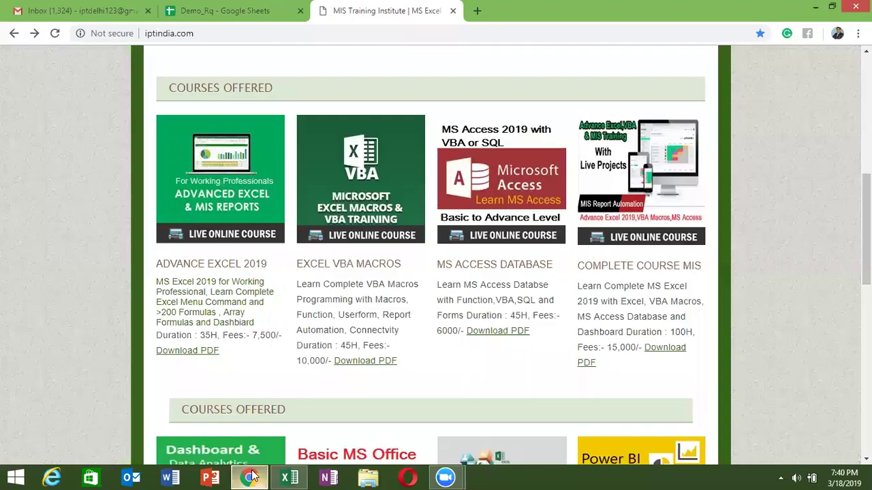
Step: Highlight words and paragraphs in the VBA, MS Access, Advance Excel and MIS course descriptions
double_click(390, 286)
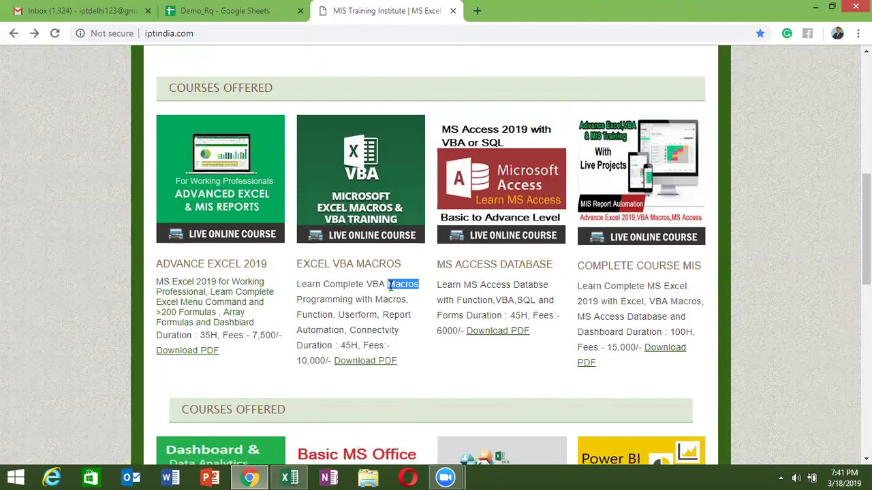
triple_click(472, 286)
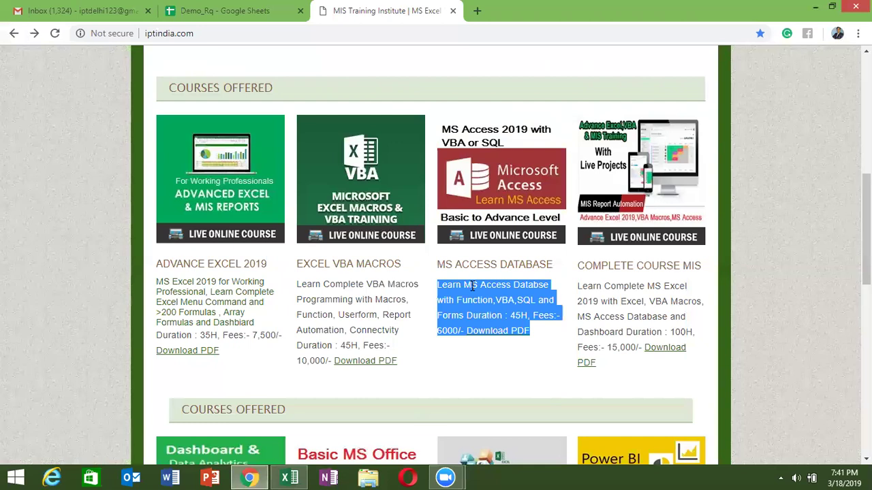
double_click(299, 284)
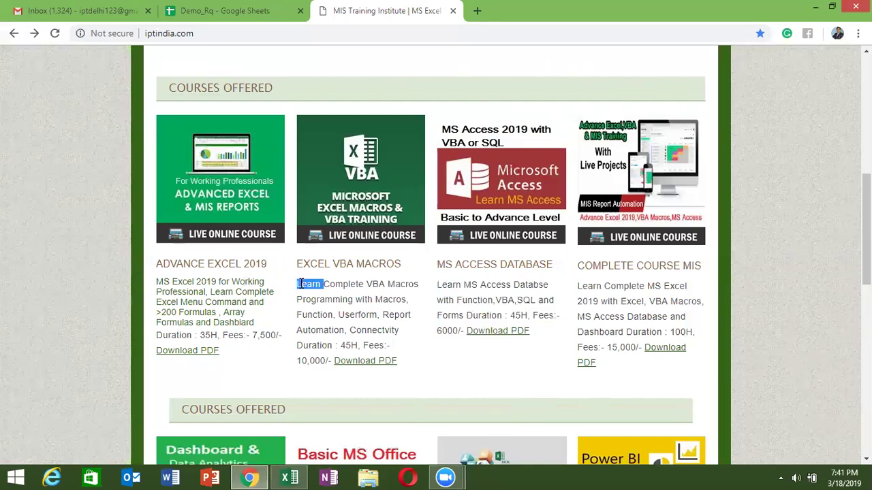
double_click(502, 297)
double_click(502, 286)
double_click(194, 293)
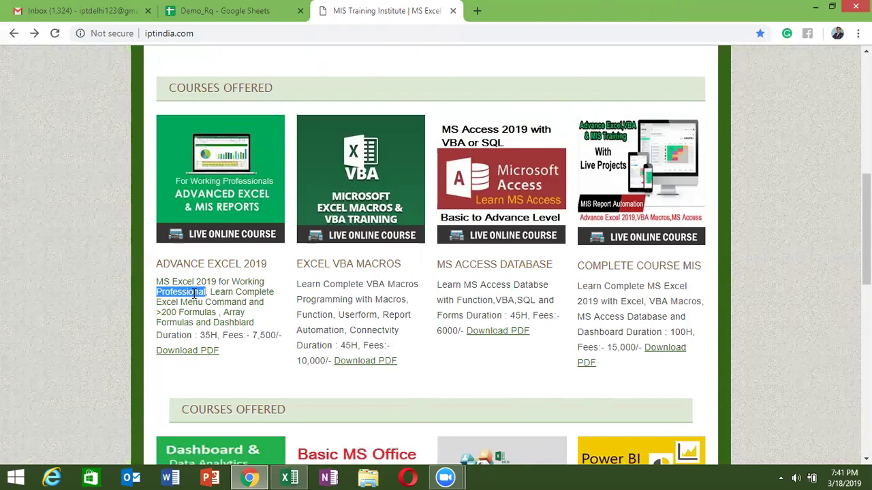
triple_click(441, 298)
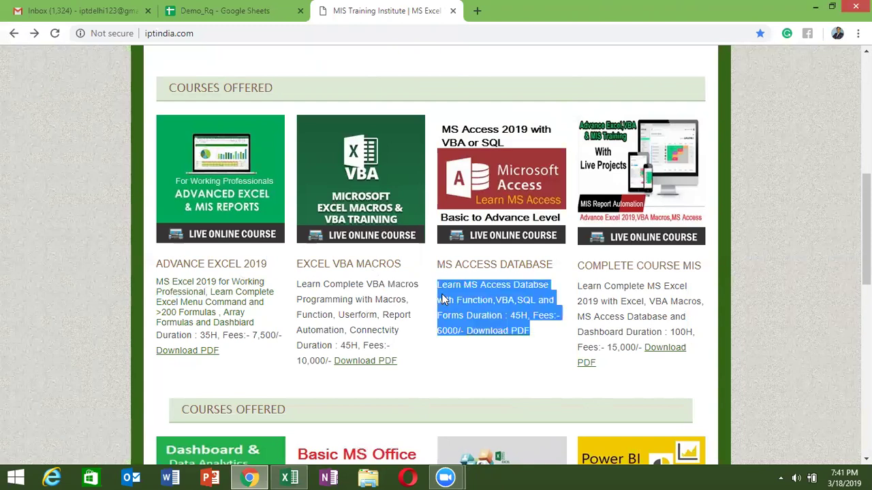
left_click(458, 329)
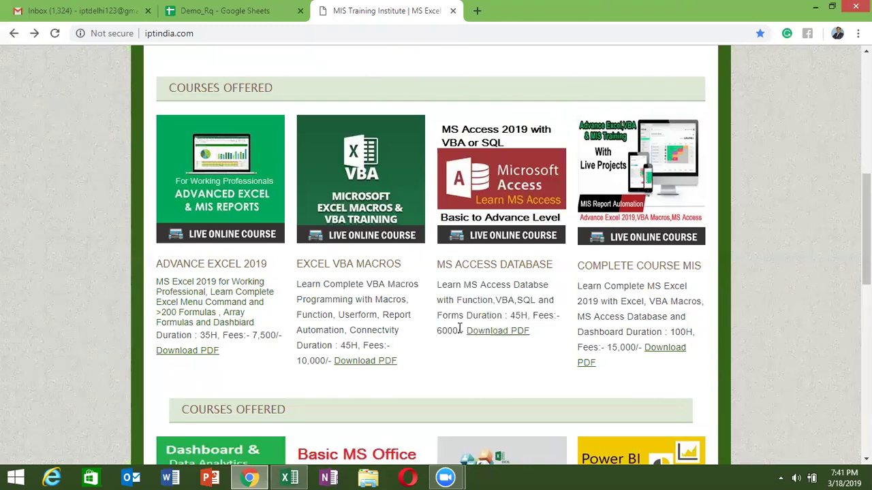
triple_click(685, 301)
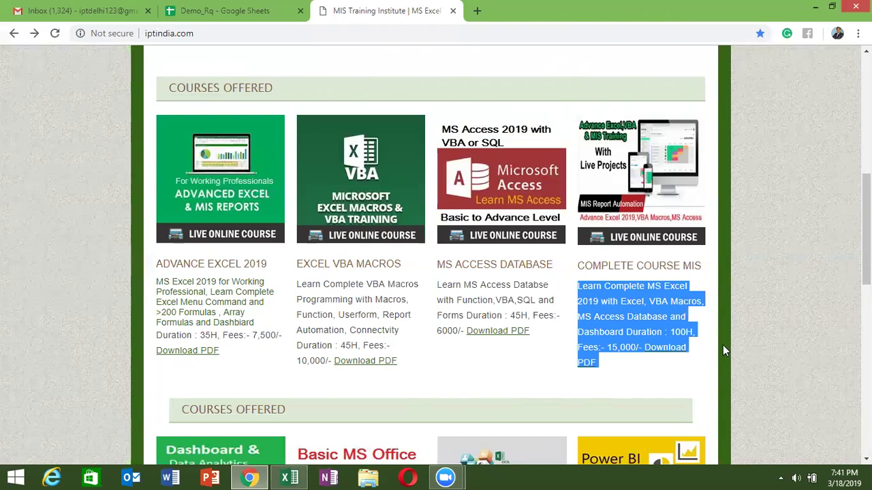
left_click(675, 346)
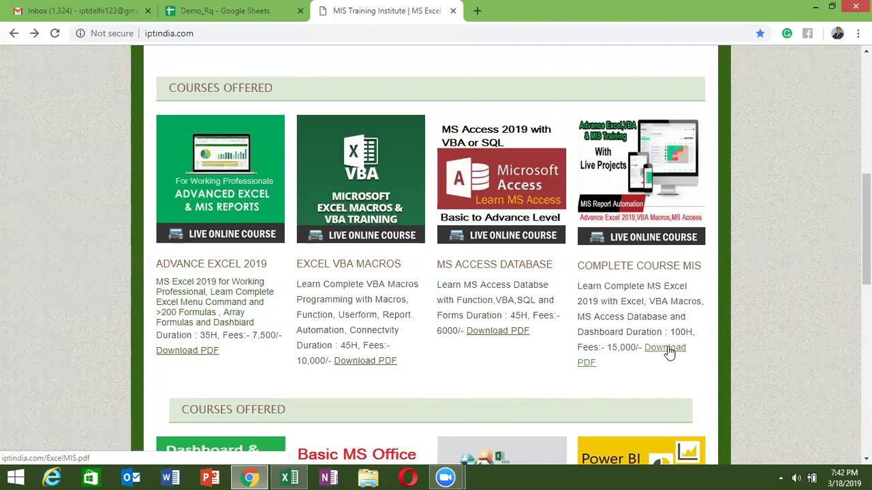
Step: Scroll to the second course row and highlight the full TABLEAU DESKTOP TRAINING title
scroll(669, 352, "down", 1)
scroll(667, 351, "down", 2)
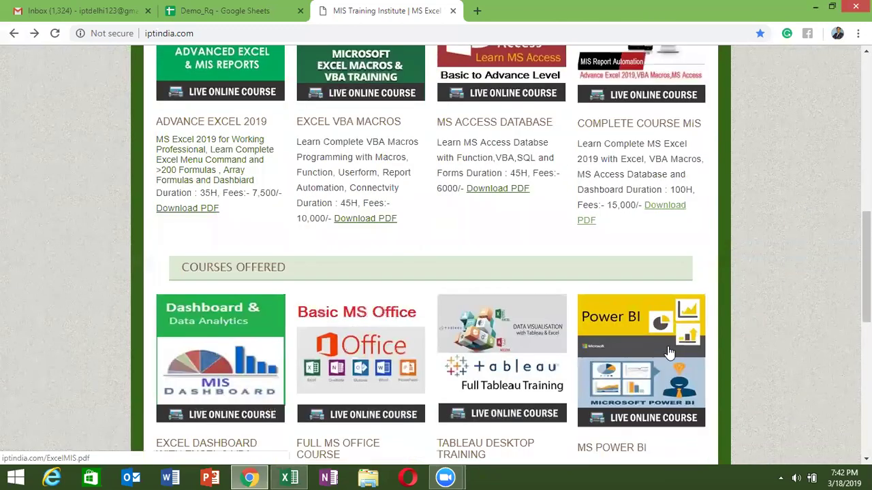
scroll(668, 347, "down", 1)
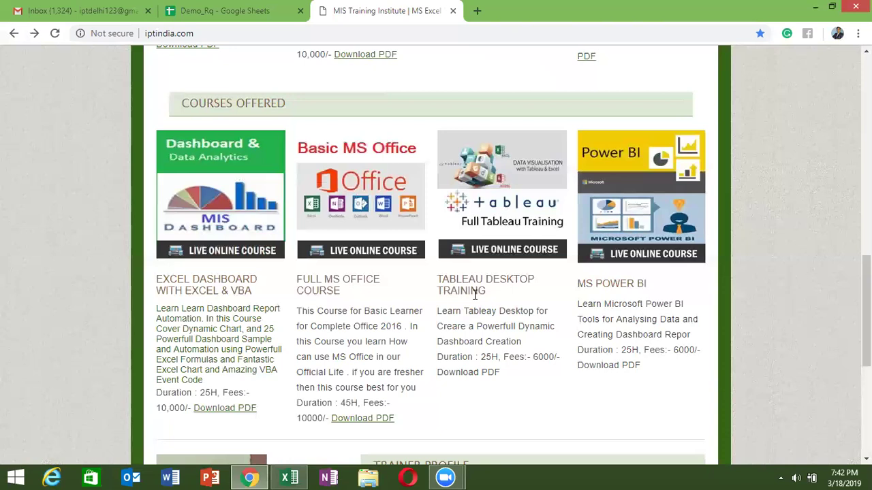
double_click(475, 291)
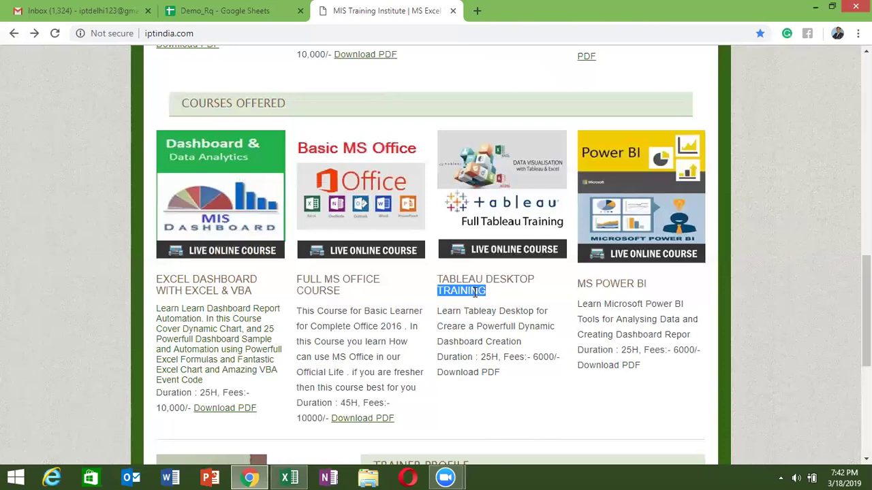
double_click(606, 281)
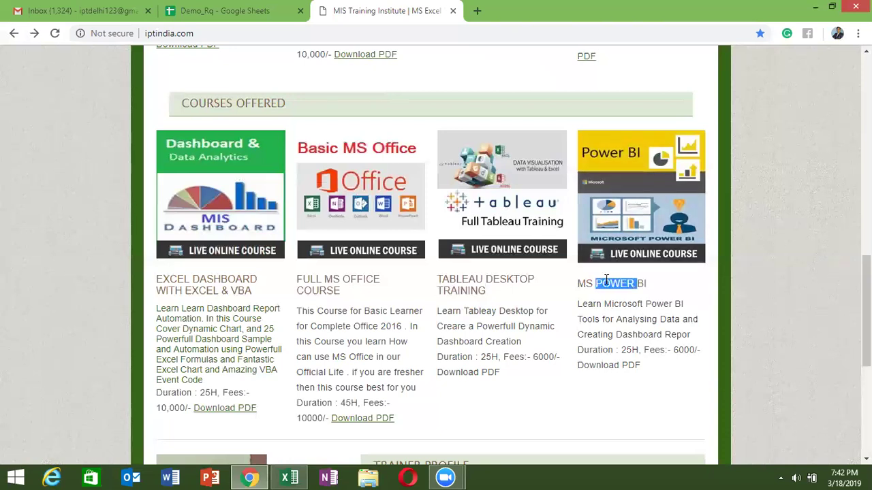
left_click(498, 290)
triple_click(498, 290)
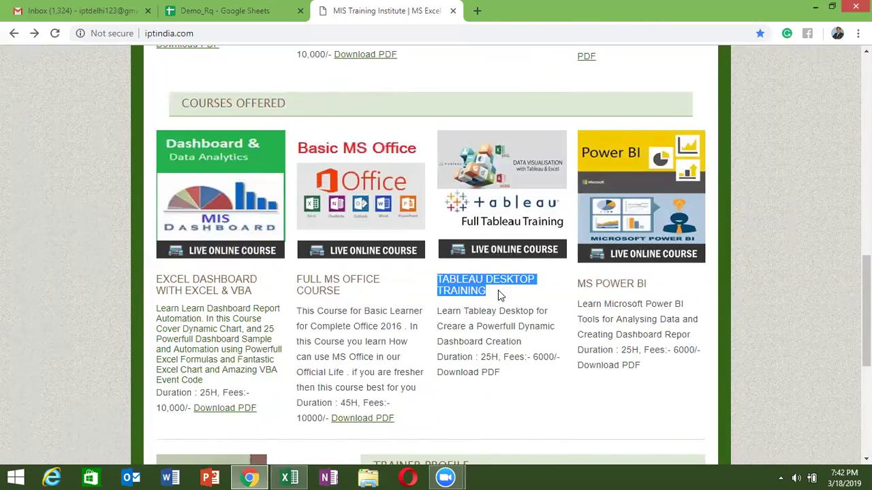
double_click(584, 283)
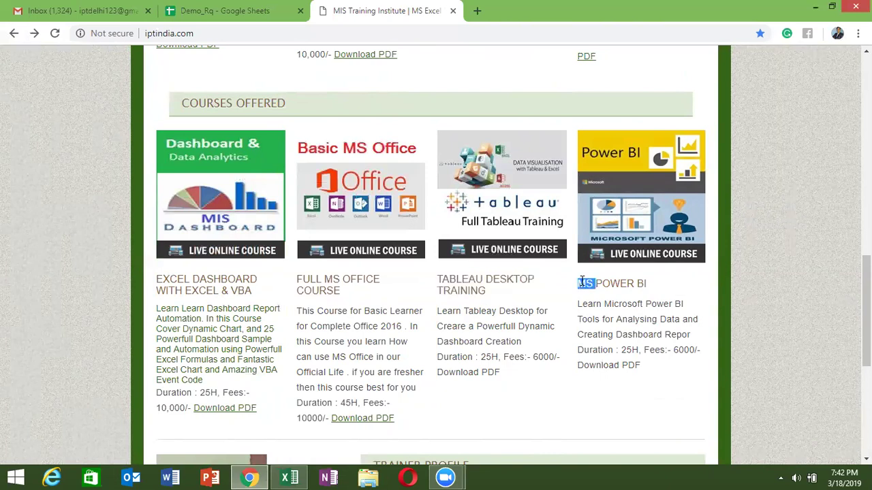
double_click(520, 280)
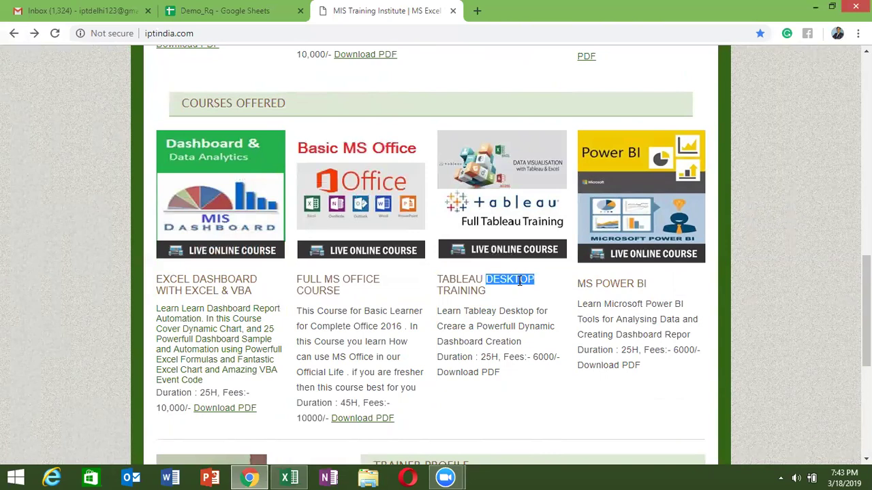
scroll(520, 280, "down", 2)
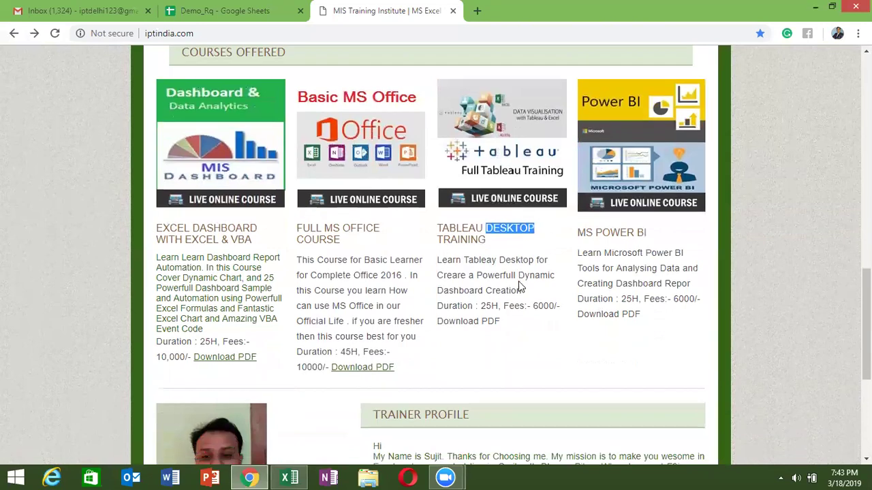
scroll(521, 286, "up", 1)
scroll(520, 286, "up", 1)
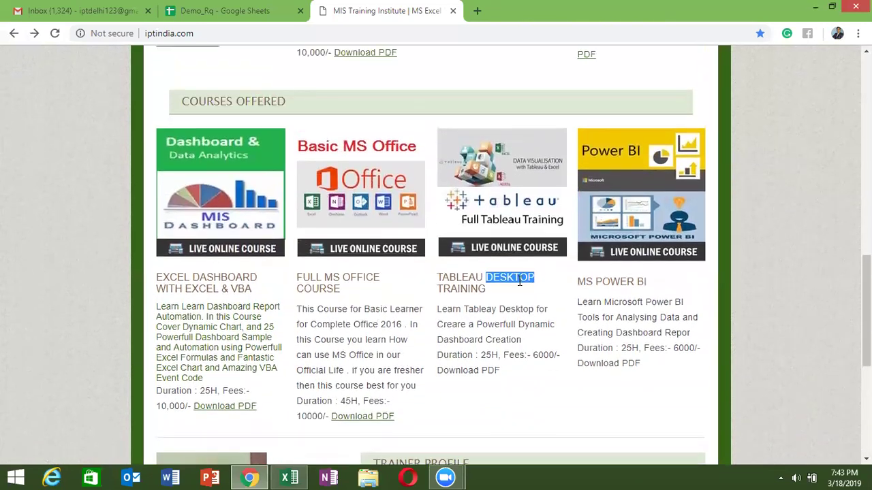
scroll(520, 286, "up", 1)
scroll(520, 286, "down", 1)
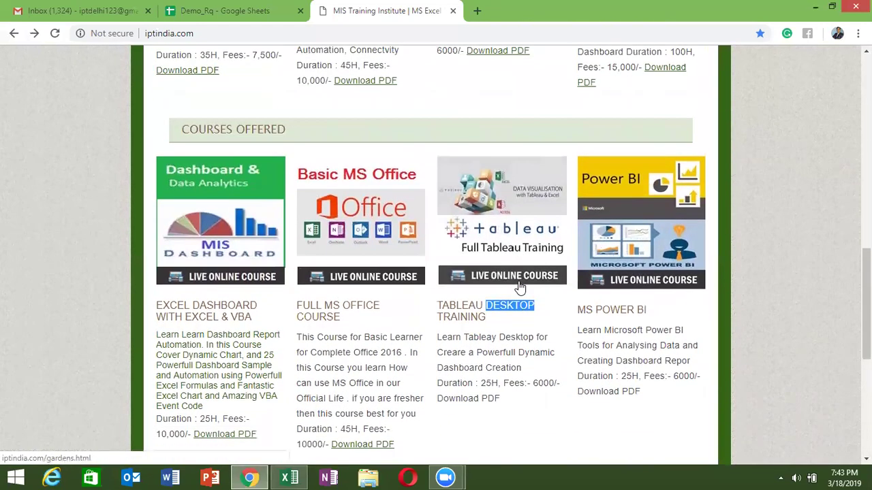
scroll(519, 283, "down", 1)
scroll(519, 281, "down", 1)
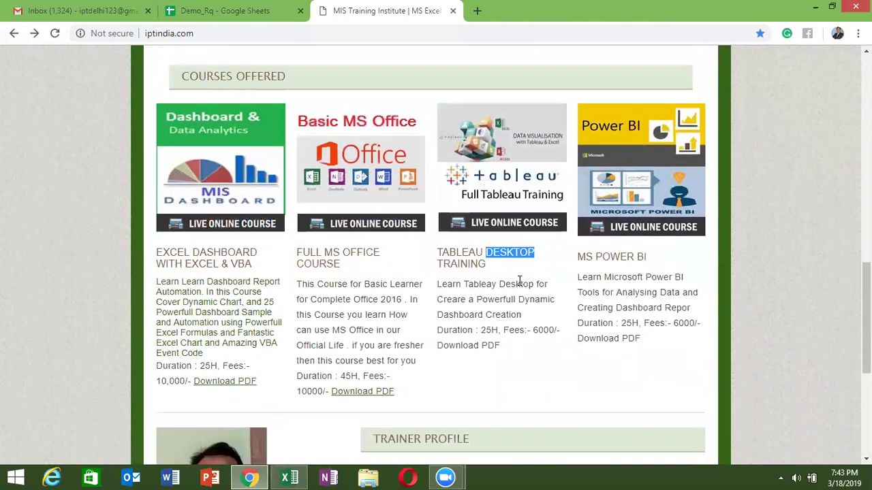
scroll(520, 286, "down", 1)
left_click_drag(523, 290, 191, 235)
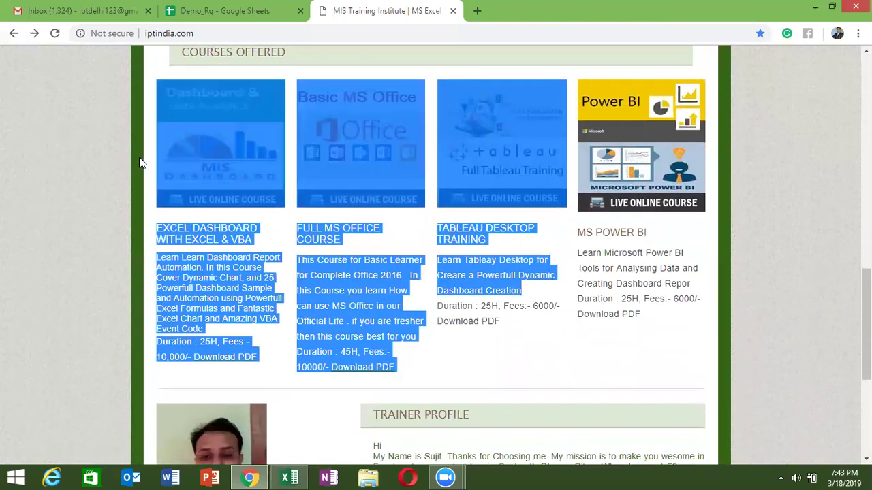
triple_click(193, 240)
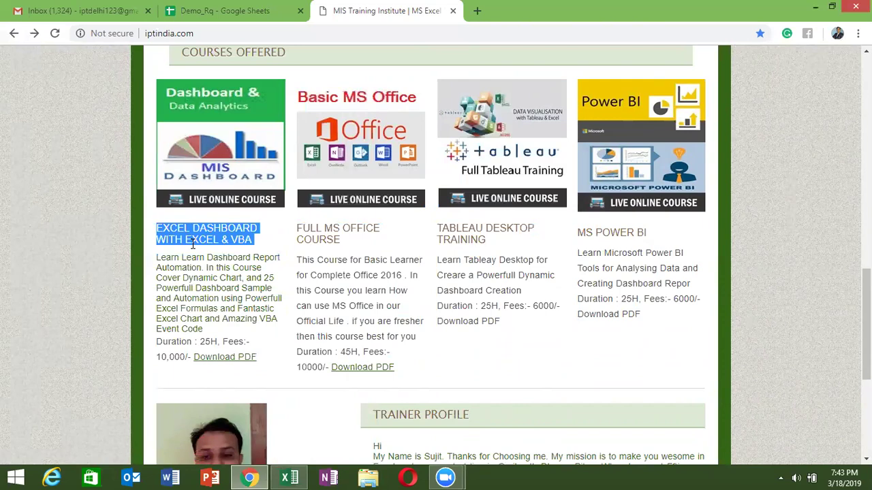
scroll(193, 244, "up", 5)
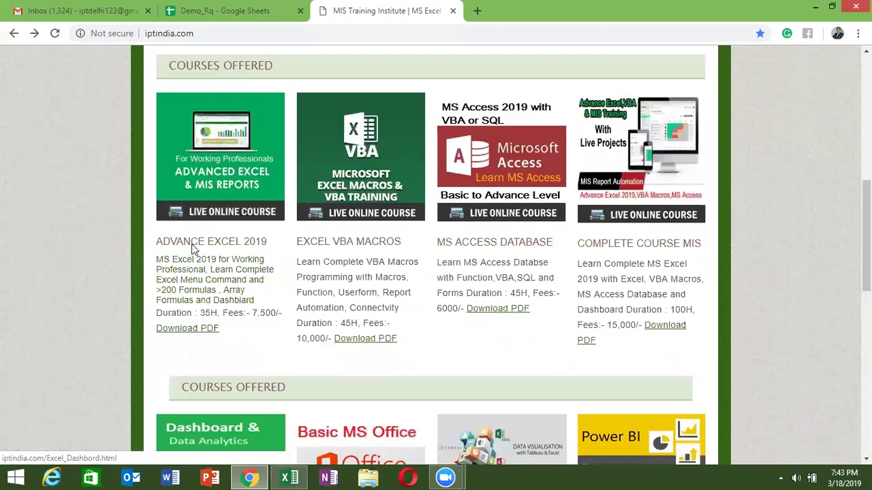
scroll(193, 248, "up", 1)
scroll(191, 248, "up", 2)
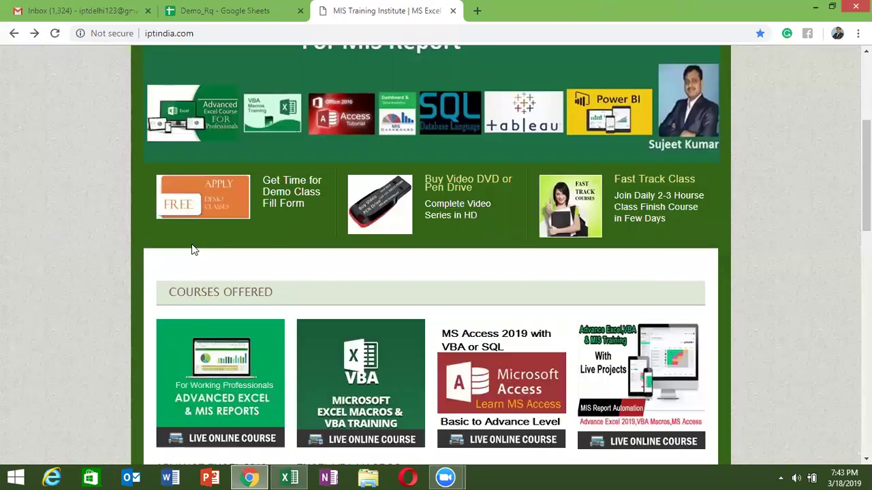
scroll(192, 248, "down", 1)
scroll(192, 250, "up", 2)
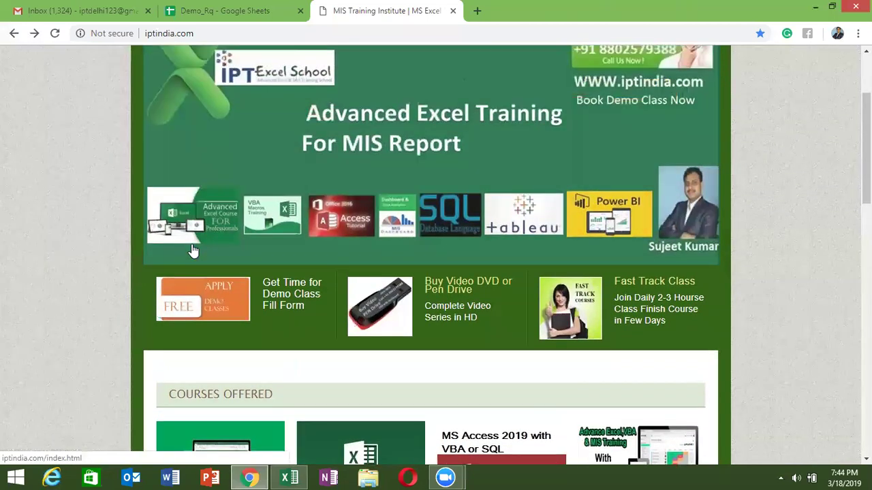
scroll(192, 249, "down", 1)
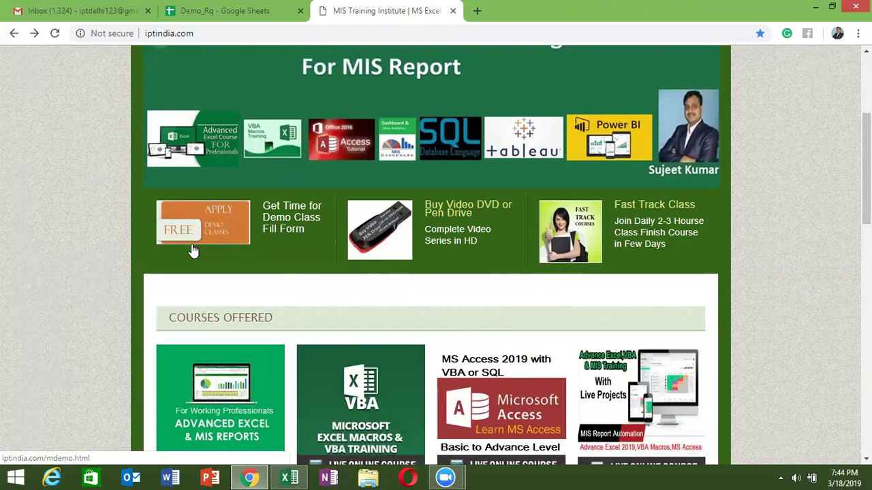
scroll(194, 251, "down", 2)
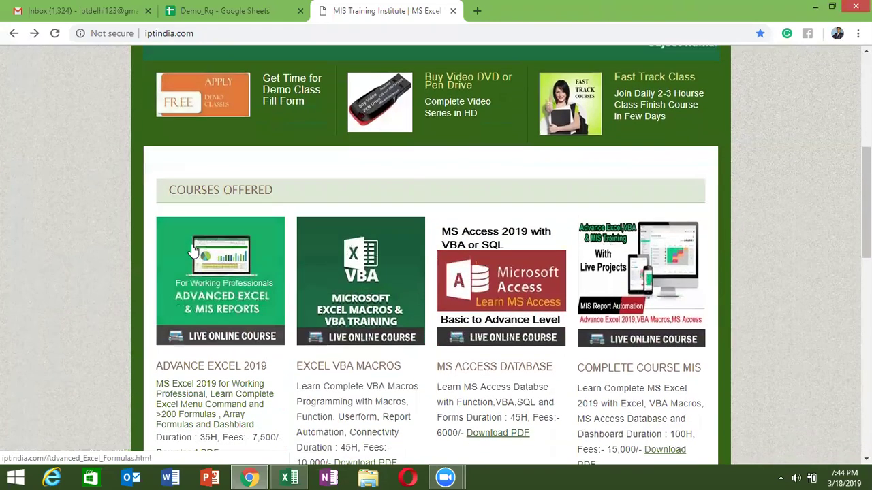
left_click(345, 287)
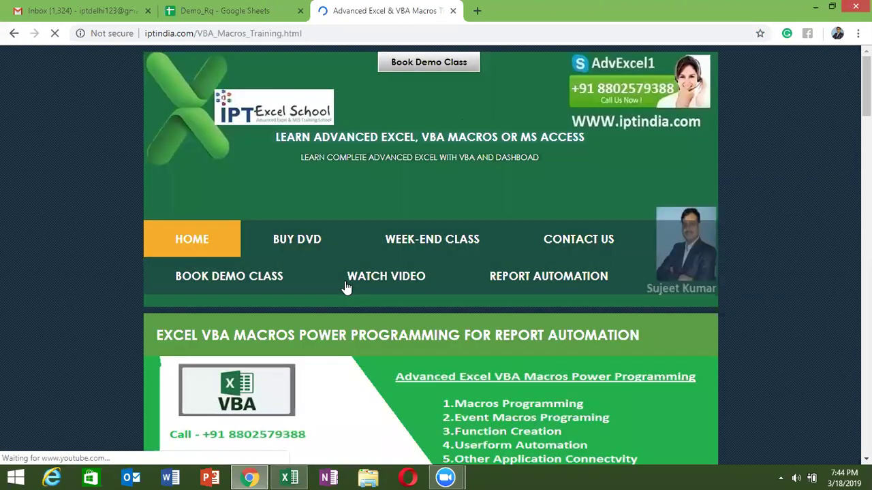
scroll(345, 286, "down", 1)
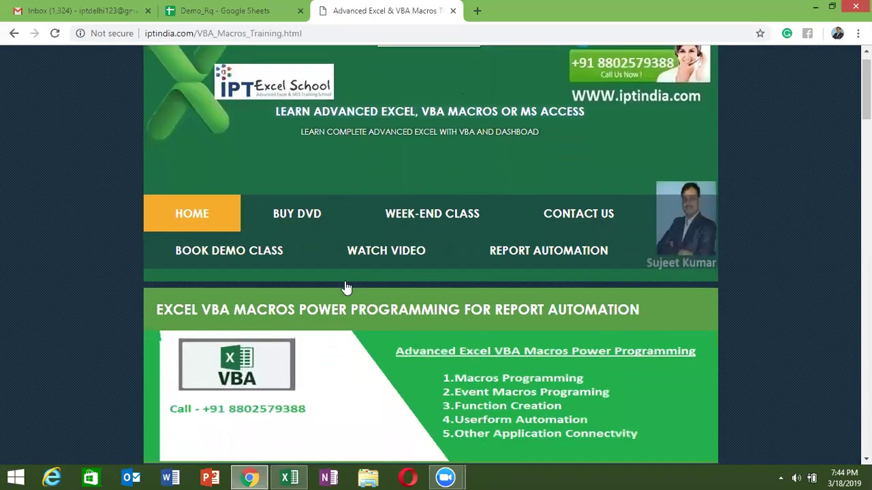
scroll(345, 286, "down", 3)
scroll(345, 286, "down", 3)
scroll(345, 286, "down", 8)
scroll(345, 287, "down", 4)
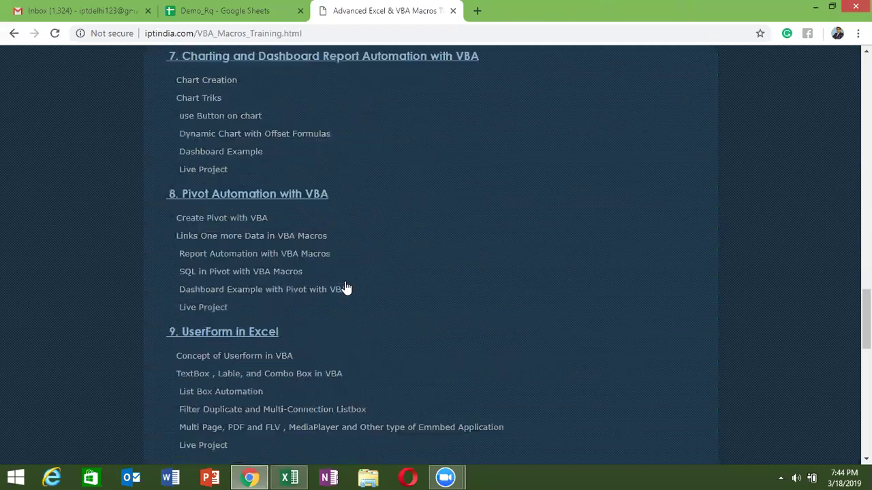
scroll(345, 286, "down", 3)
scroll(345, 287, "down", 4)
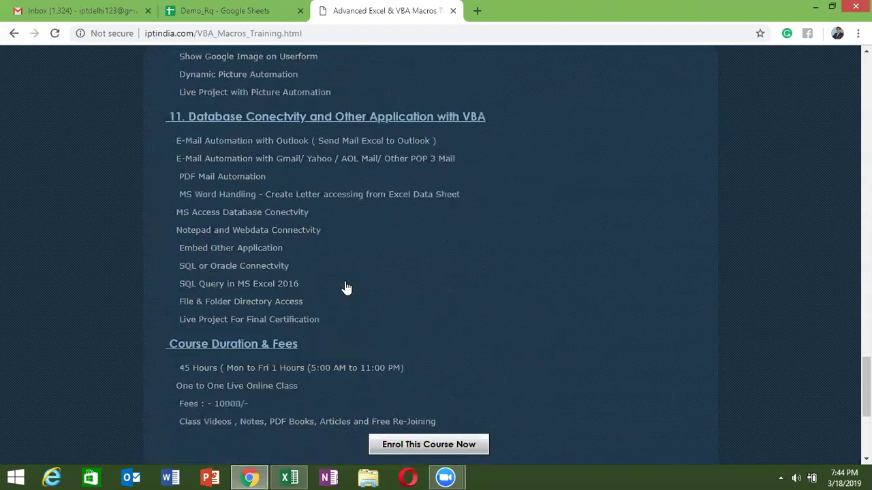
scroll(345, 287, "down", 3)
scroll(370, 214, "up", 1)
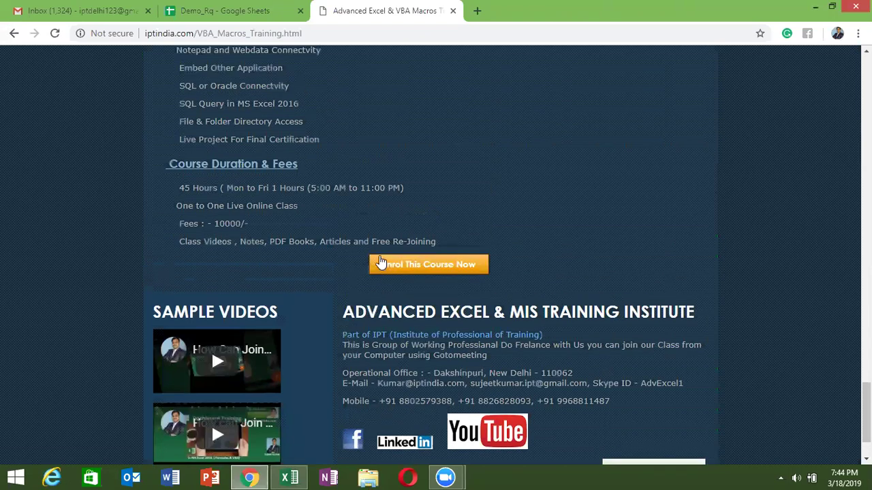
double_click(265, 243)
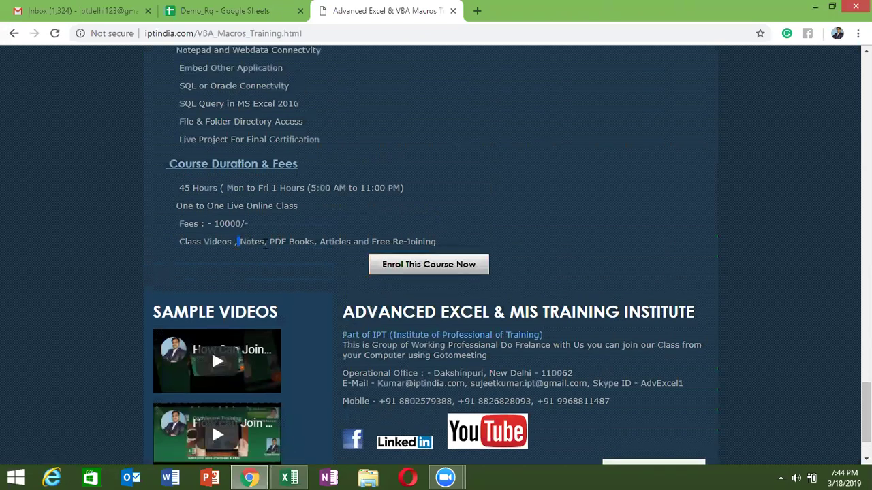
left_click(322, 243)
Step: Go back to the iptindia.com home page, close the demo popup, and switch to Excel
left_click(5, 34)
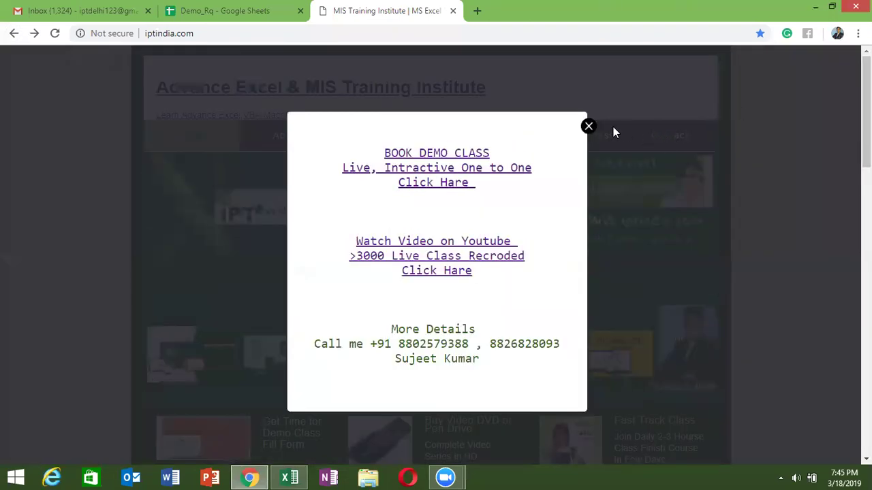
left_click(588, 127)
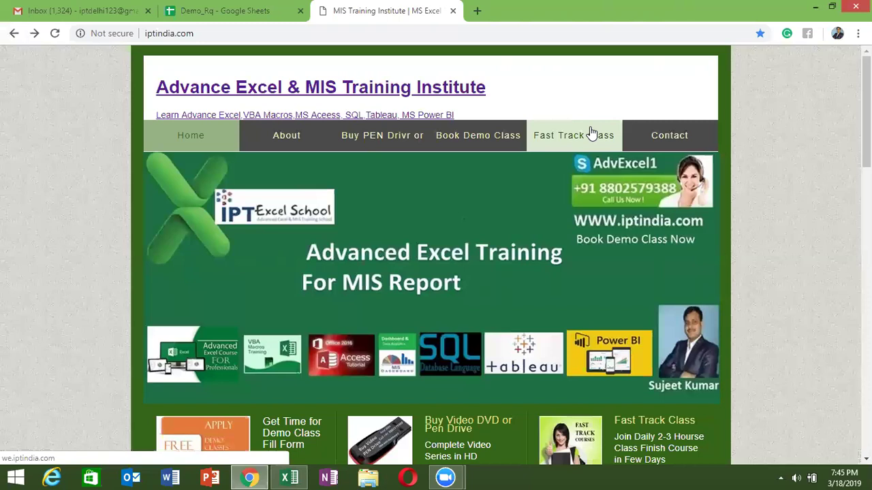
left_click(290, 477)
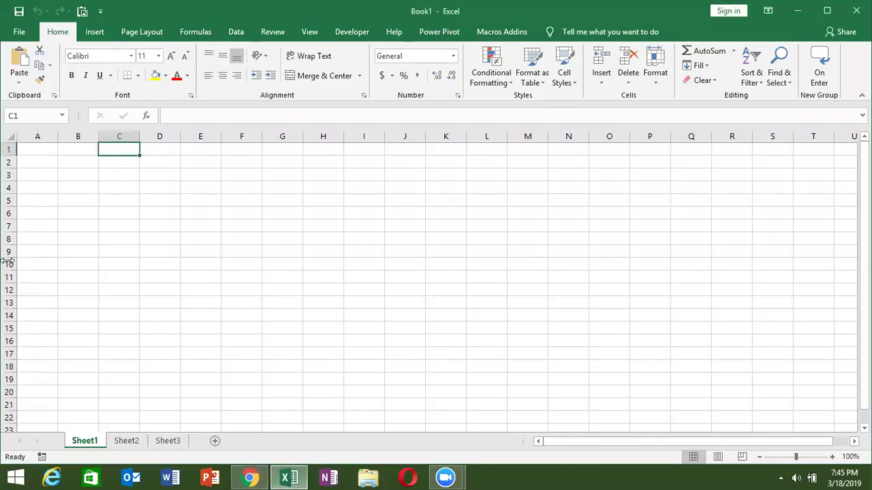
Step: Enter the formula =RANDBETWEEN(10,90) in cell A1
left_click(45, 150)
type("=")
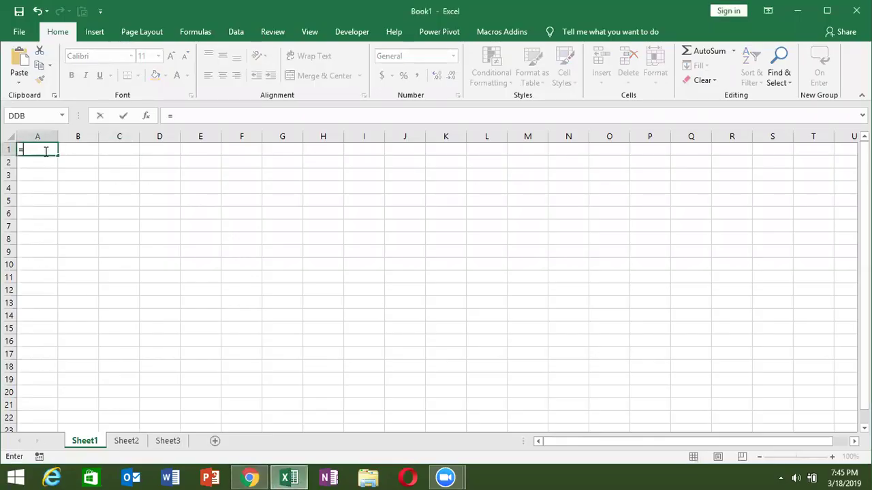
type("ra")
key("Down")
key("Down")
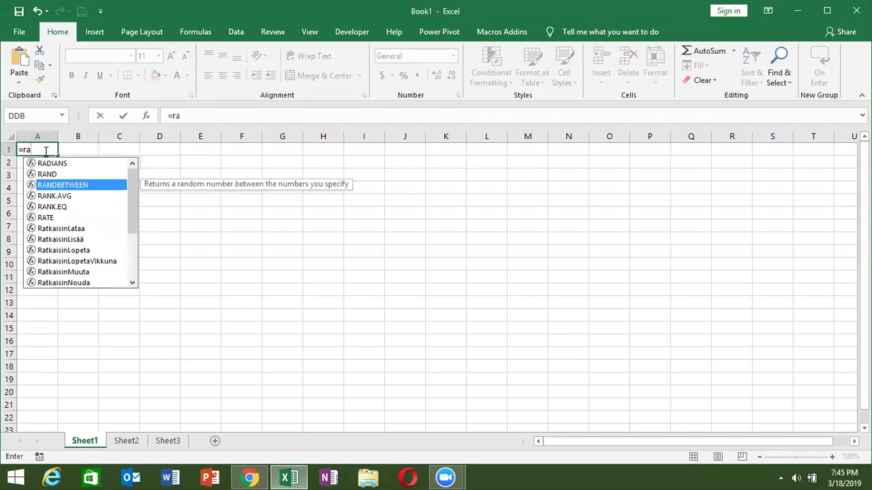
key("Tab")
type("10,9")
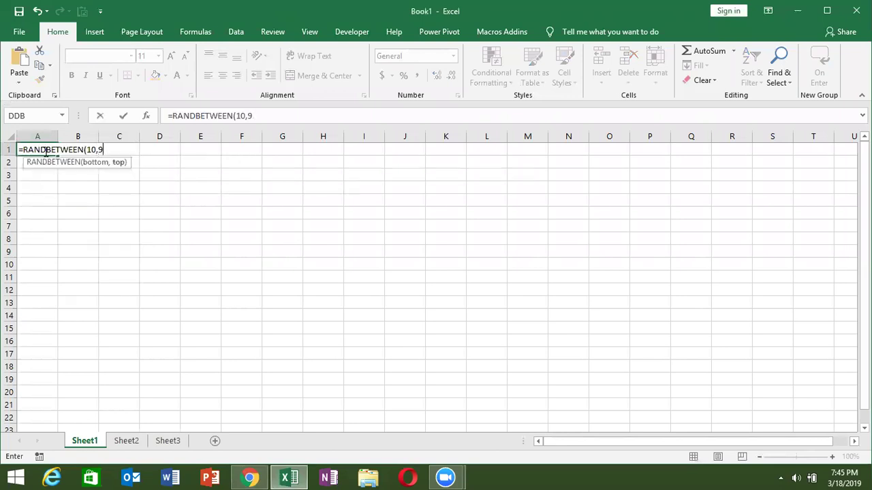
type(".9")
type(")")
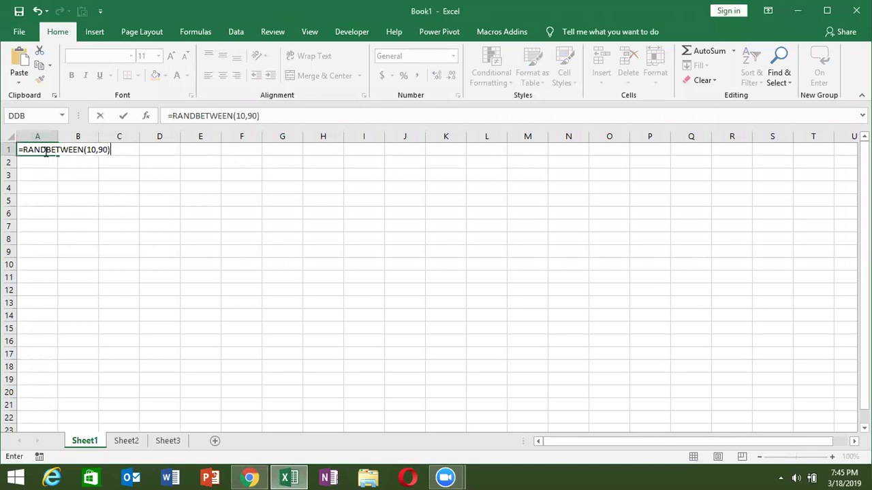
key("Return")
Step: Select A1:I12 and fill the RANDBETWEEN formula across the whole range
key("Up")
key("shift+Right")
key("shift+Right")
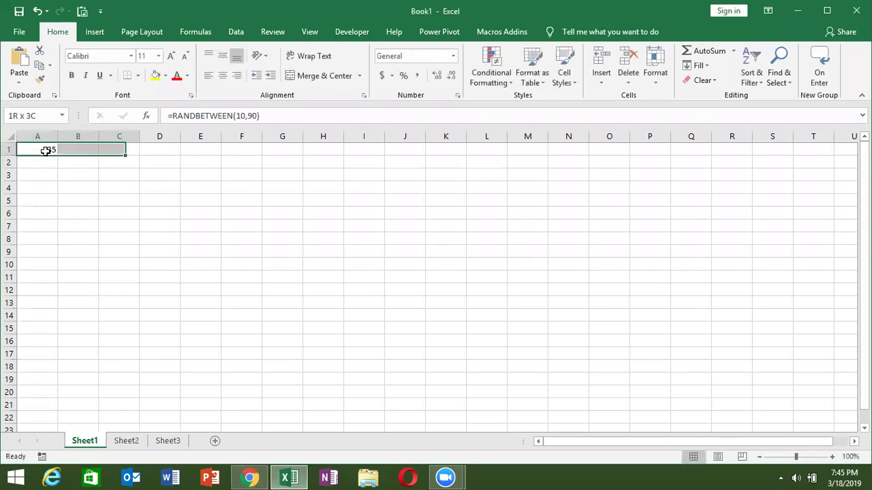
key("shift+Right")
key("shift+Right")
key("shift+Right")
key("shift+Down")
key("shift+Right")
key("shift+Right")
key("shift+Down")
key("shift+Down")
key("shift+Down")
key("shift+Down")
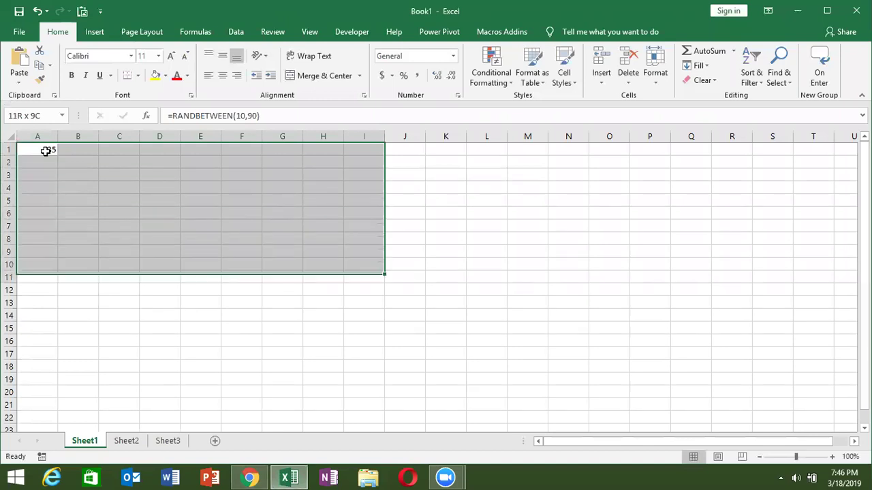
key("shift+Down")
key("ctrl+d")
key("ctrl+r")
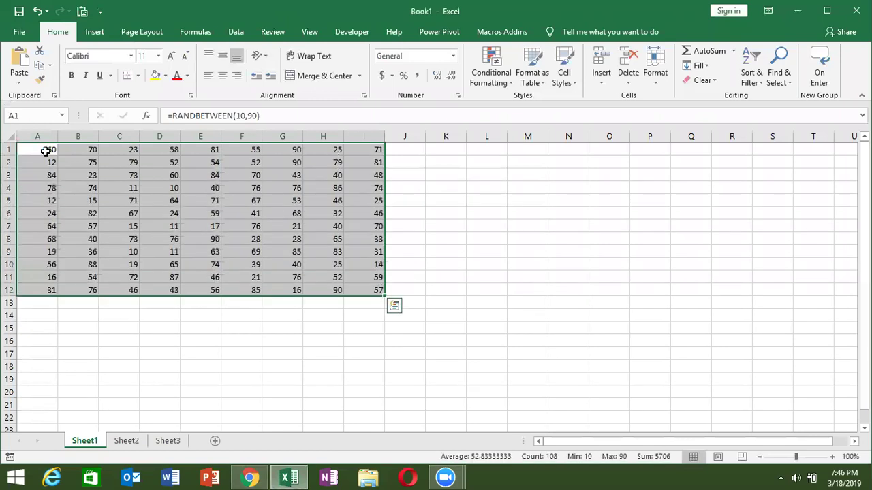
left_click(62, 162)
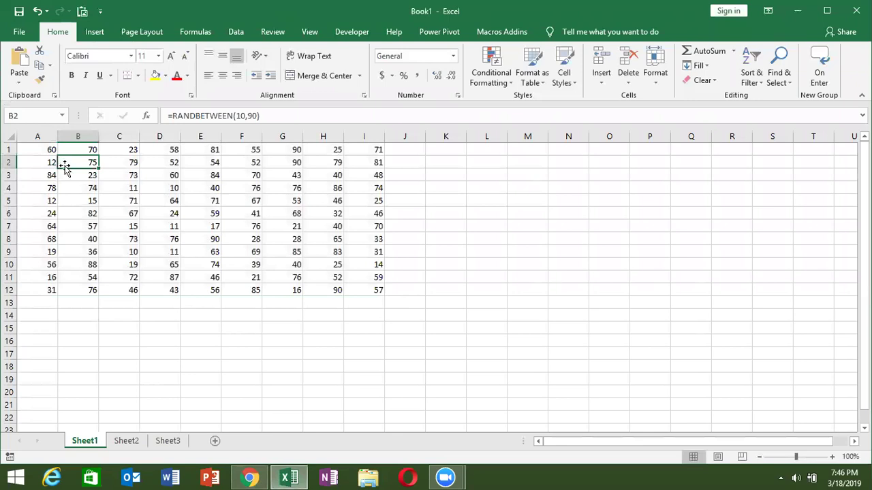
left_click(101, 185)
left_click_drag(101, 185, 42, 150)
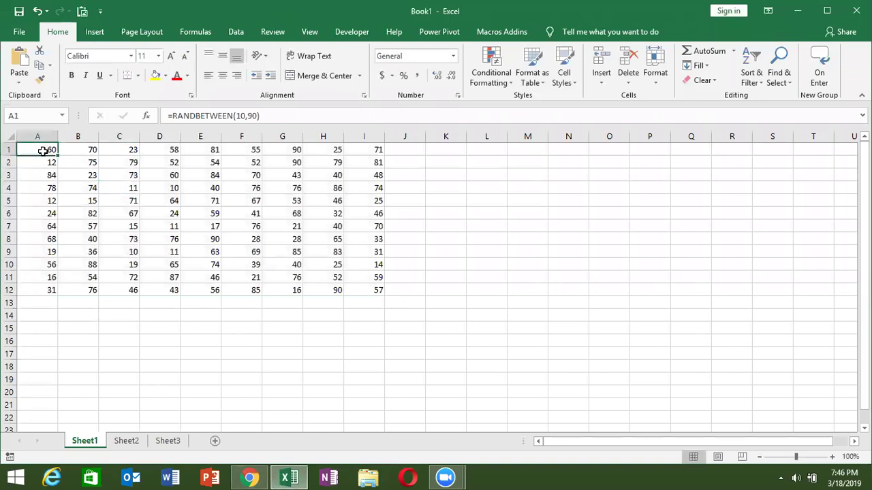
key("ctrl+a")
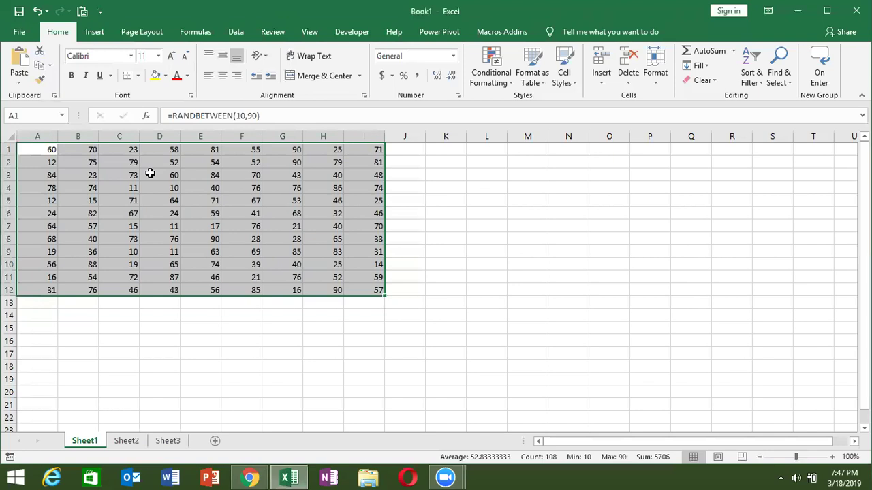
Step: From cell D1, apply Go To Special > Current region twice to select A1:I12
left_click(179, 149)
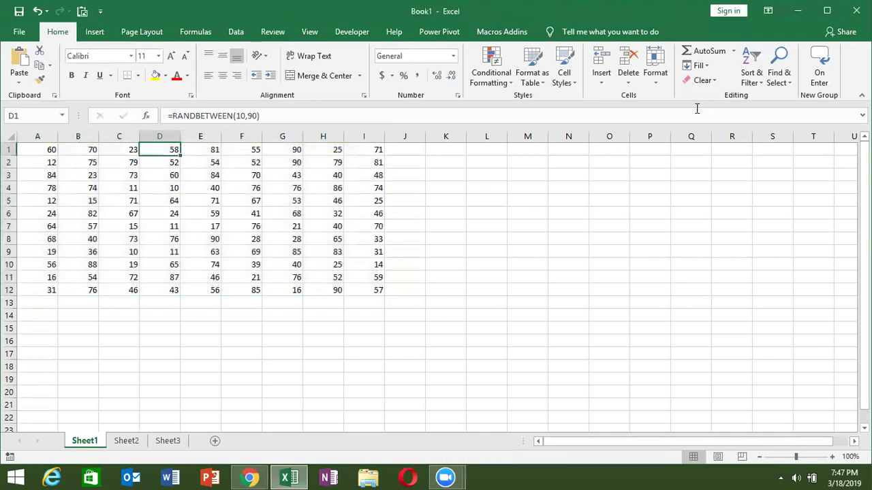
left_click(780, 89)
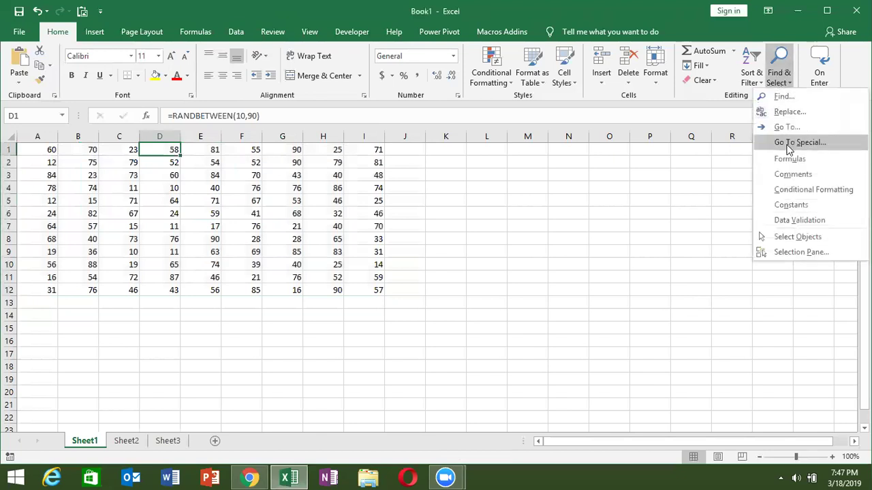
left_click(788, 143)
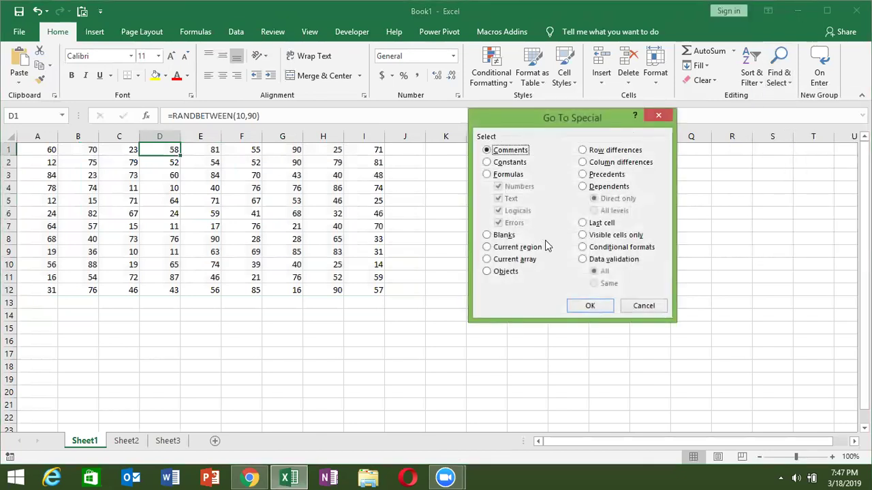
left_click(527, 251)
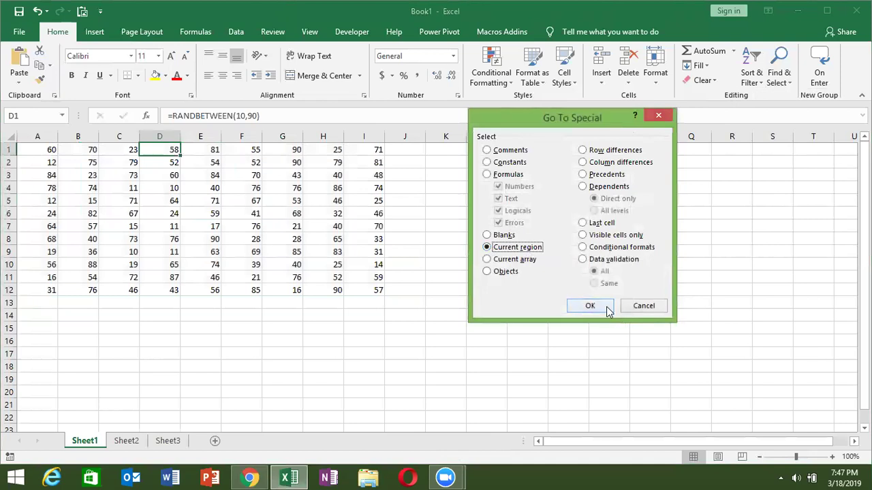
left_click(590, 305)
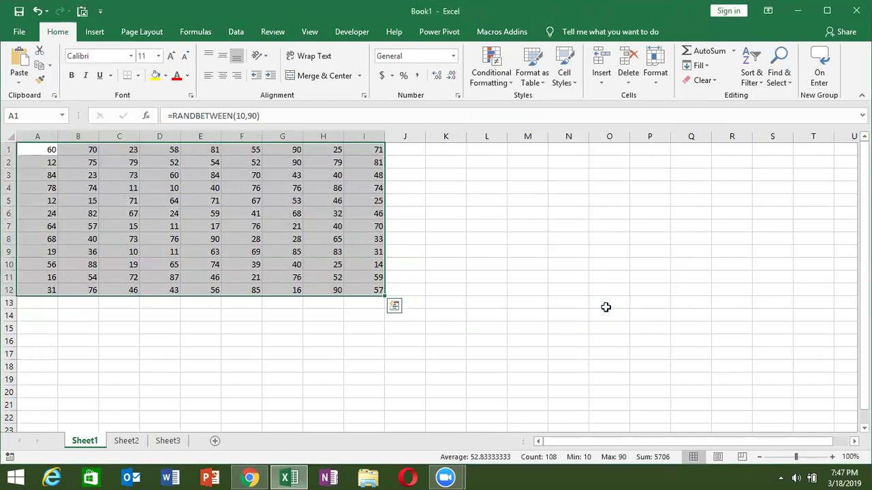
left_click(778, 87)
left_click(790, 141)
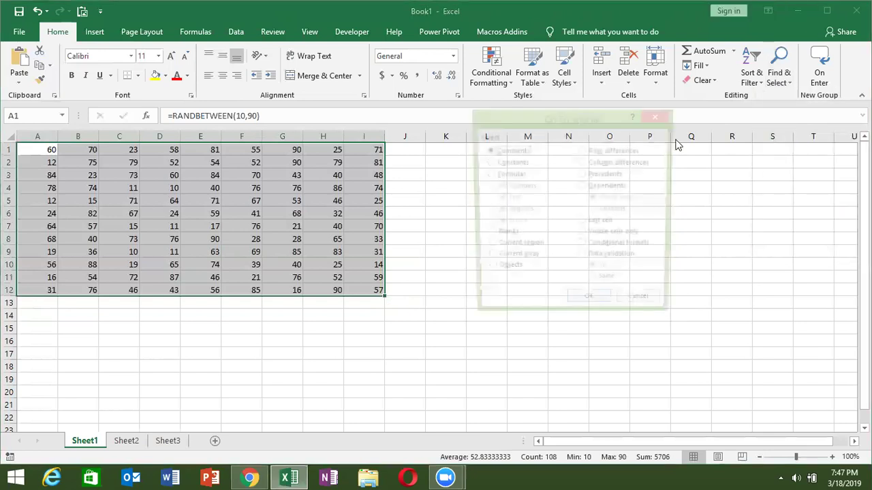
left_click(504, 249)
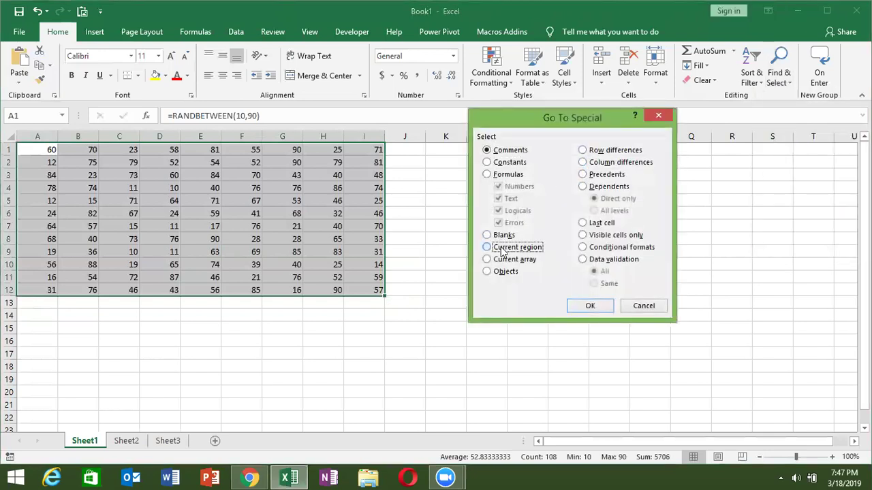
left_click(589, 306)
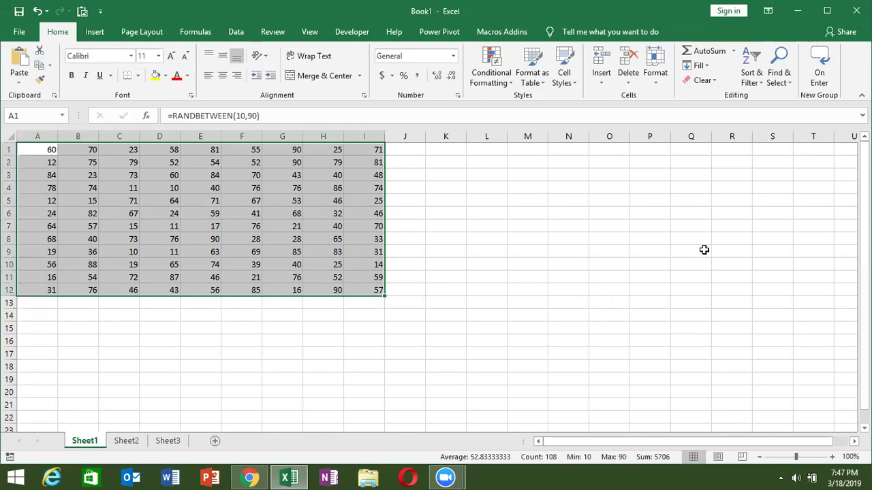
left_click(143, 33)
left_click(194, 34)
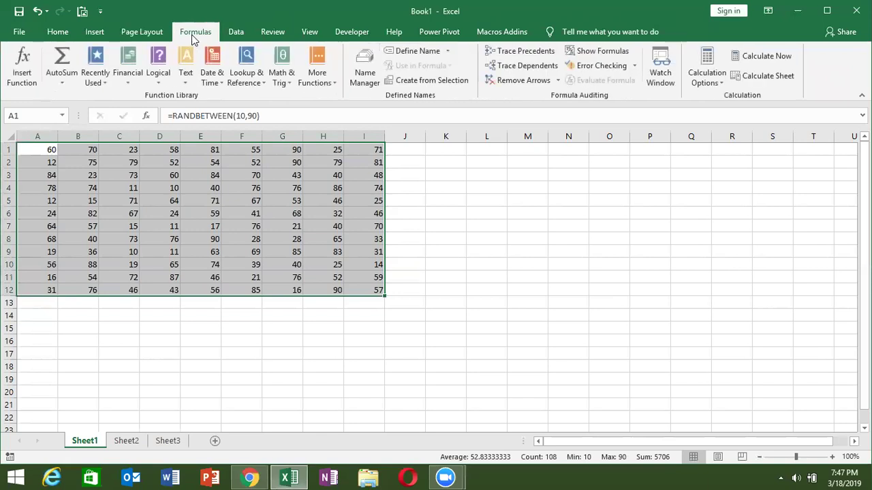
left_click(231, 36)
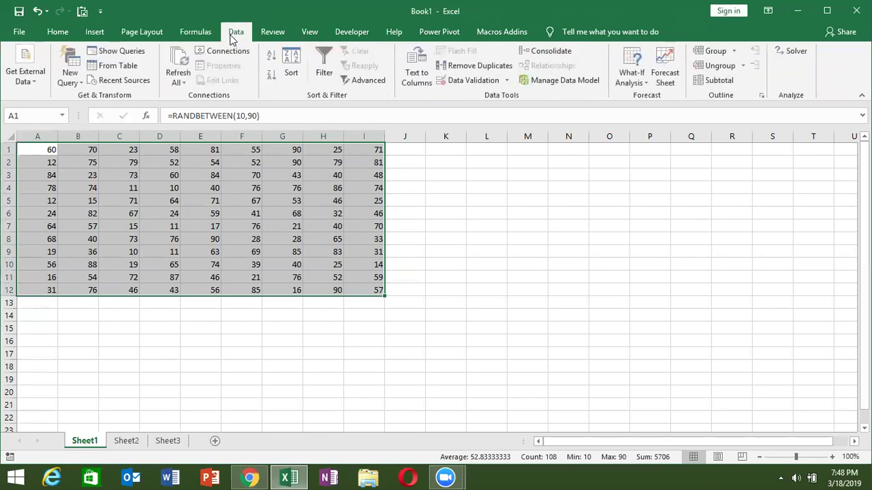
left_click(197, 32)
left_click(233, 35)
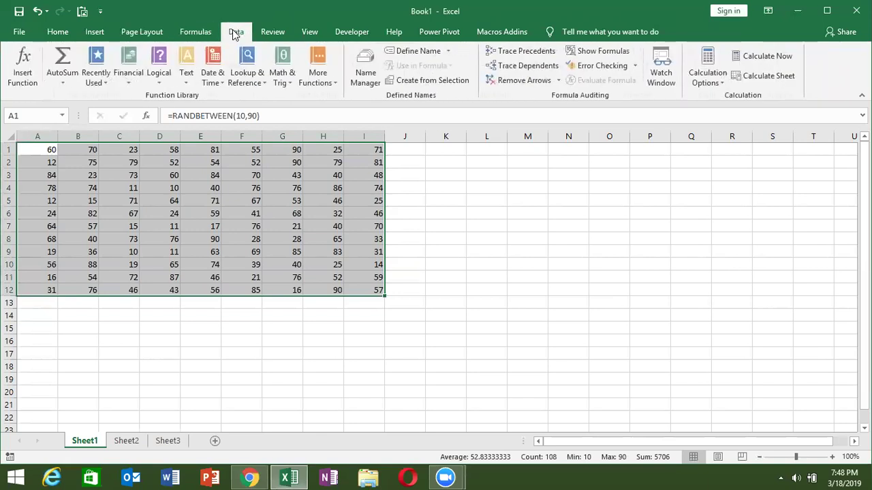
left_click(281, 37)
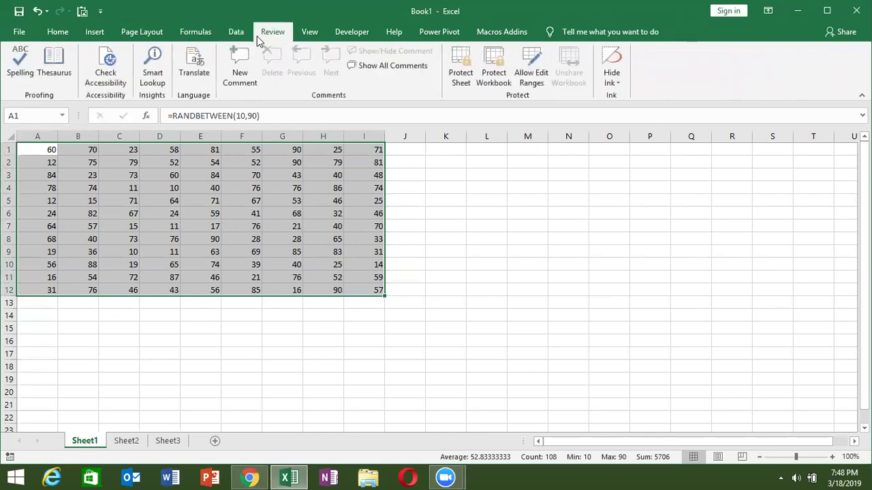
left_click(15, 32)
left_click(30, 28)
left_click(19, 32)
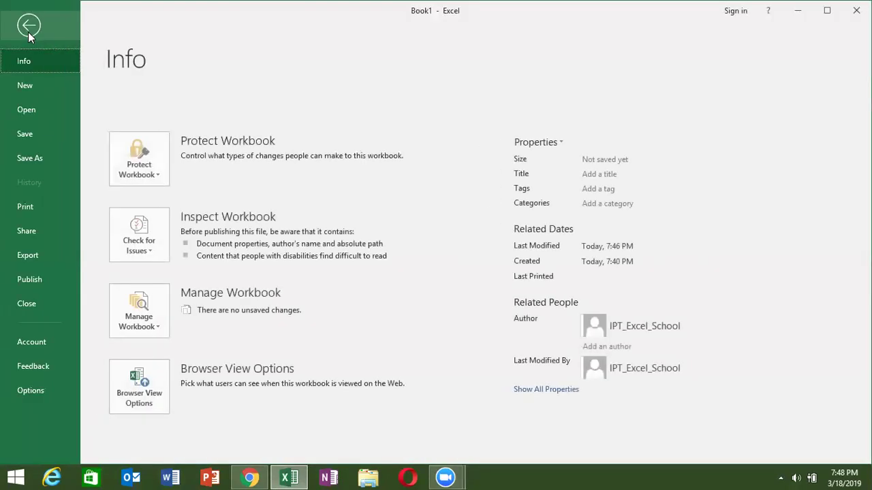
left_click(29, 25)
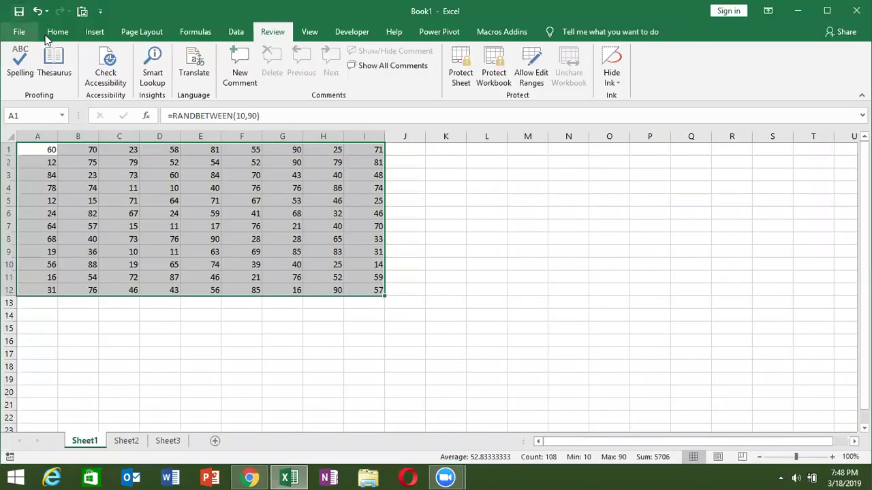
left_click(58, 32)
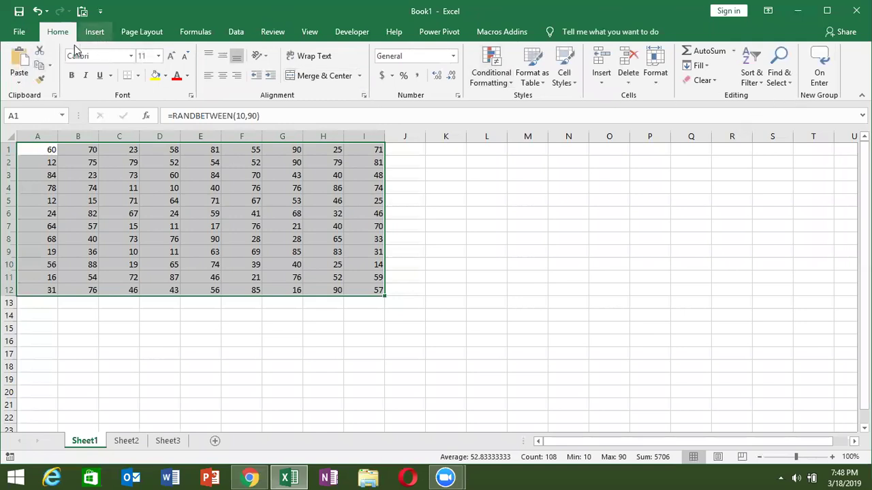
left_click(95, 33)
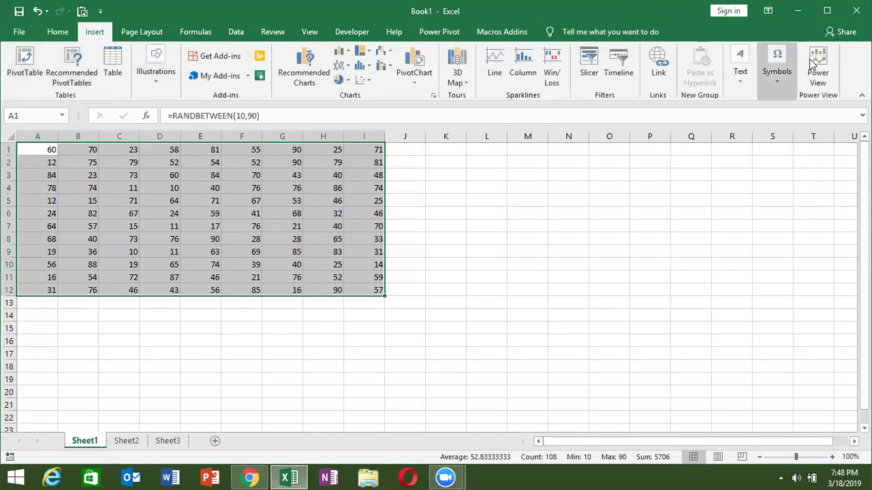
left_click(160, 28)
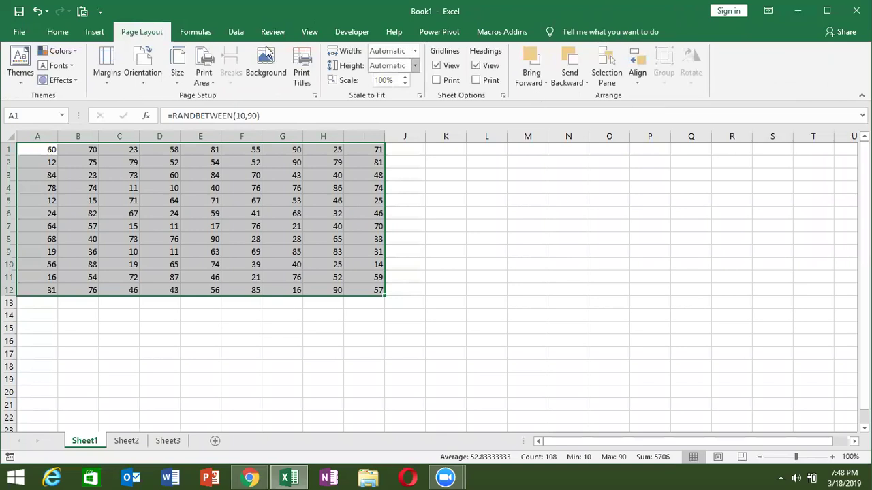
left_click(212, 35)
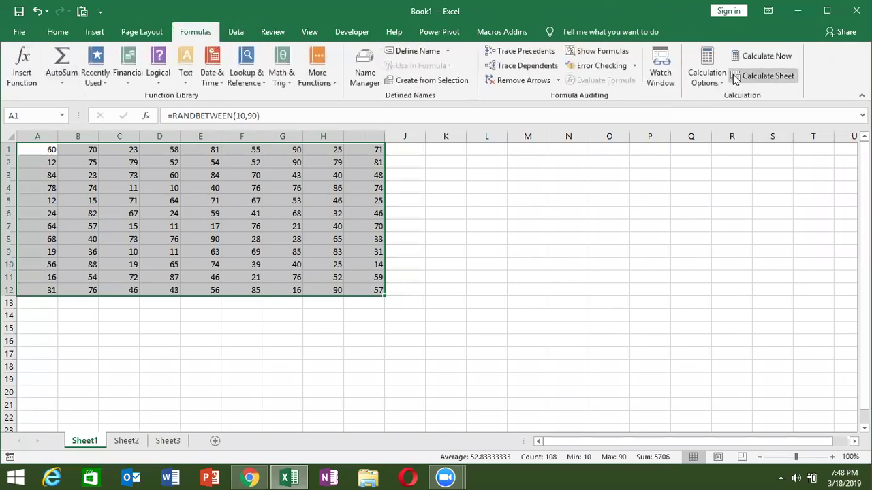
left_click(240, 34)
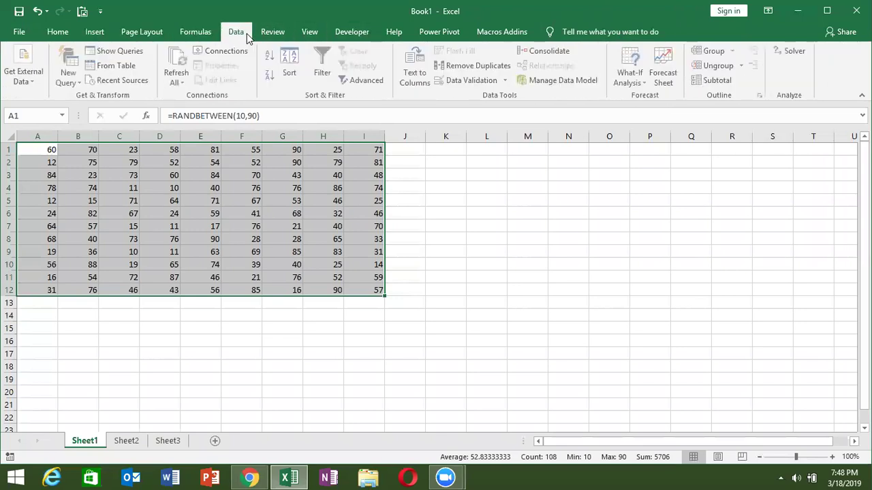
left_click(274, 36)
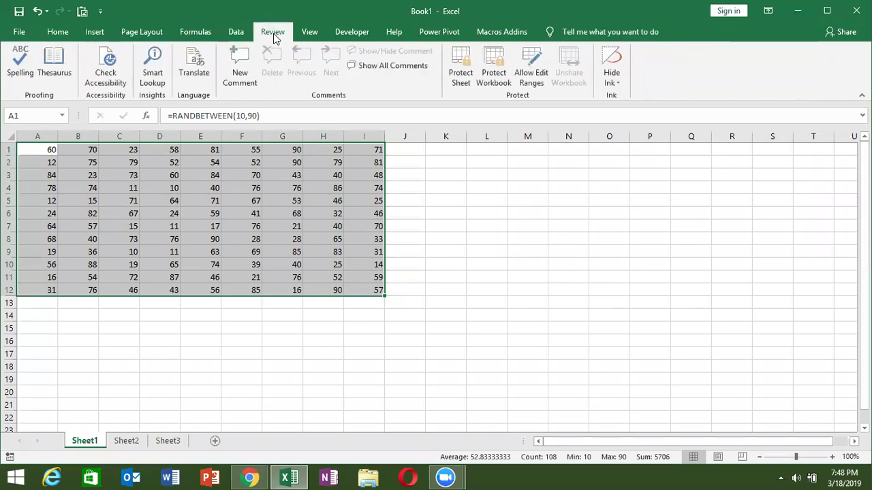
left_click(16, 32)
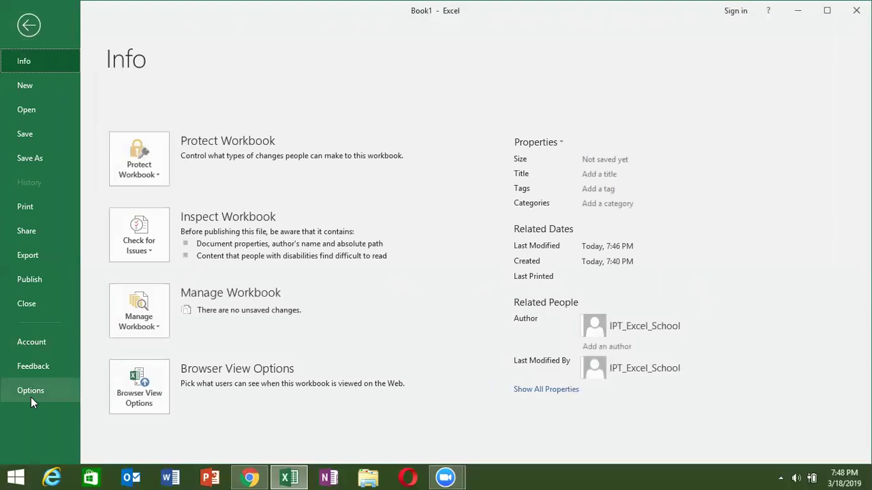
left_click(30, 397)
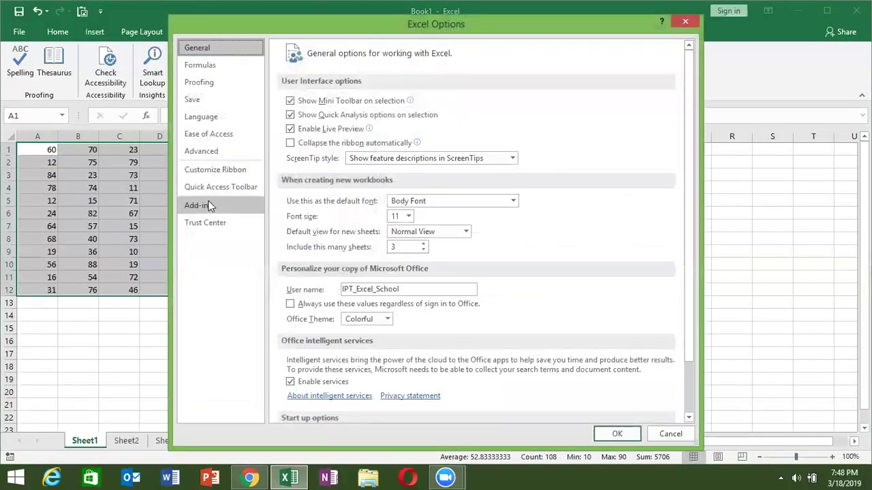
left_click(216, 172)
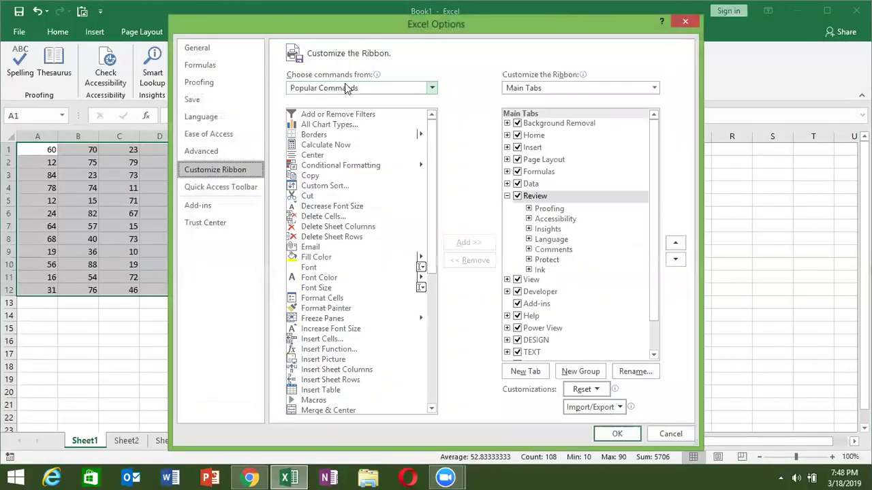
left_click(343, 91)
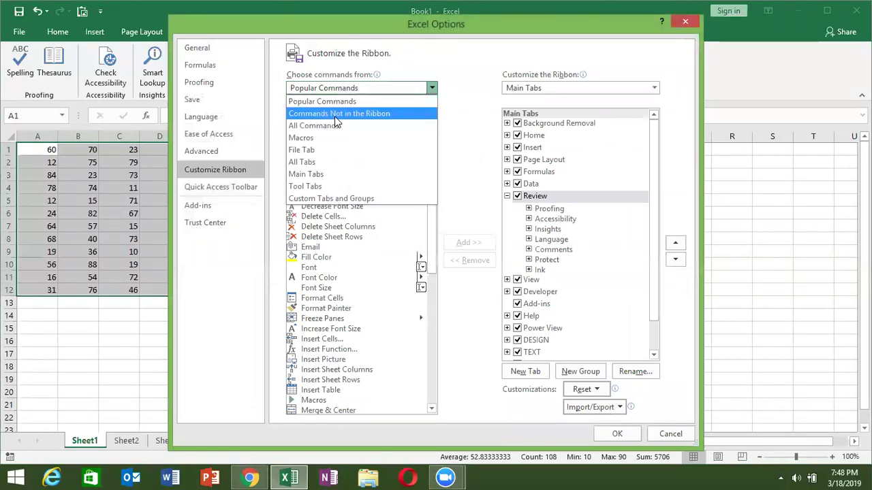
left_click(334, 115)
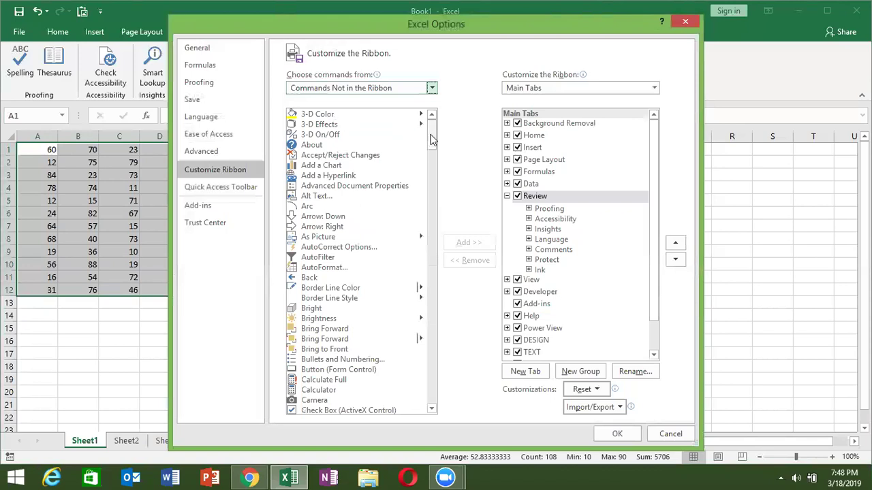
left_click_drag(430, 140, 407, 430)
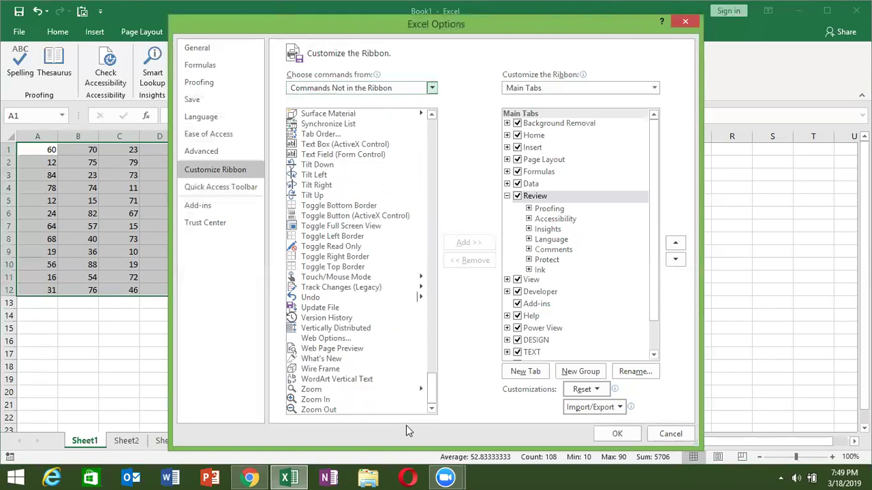
left_click(685, 22)
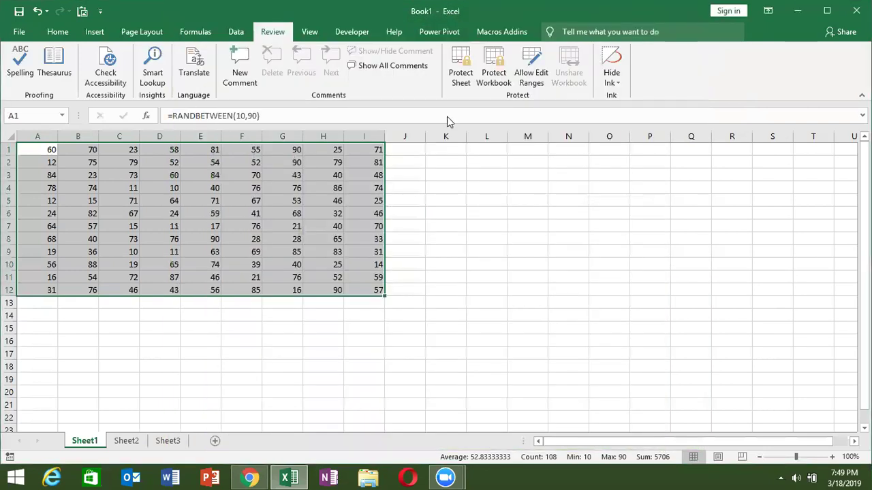
Step: Deselect the range by picking cell E8, then bring the iptindia.com page in Chrome forward
left_click(215, 235)
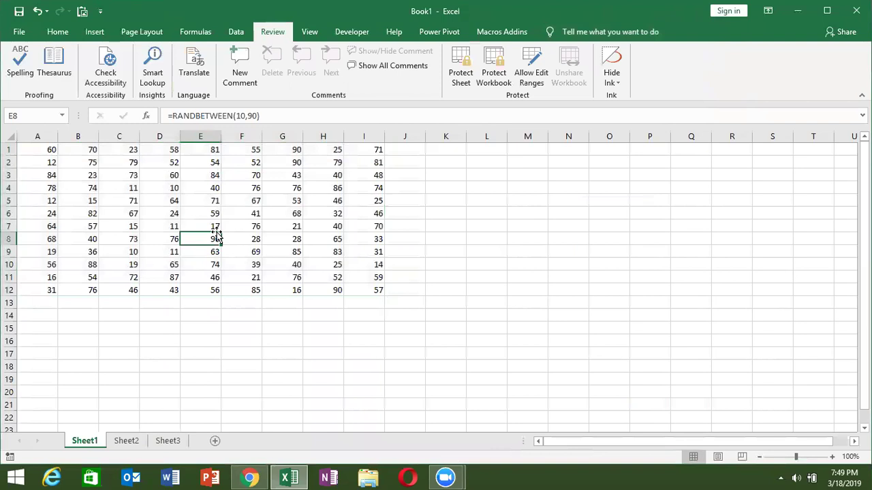
left_click(248, 478)
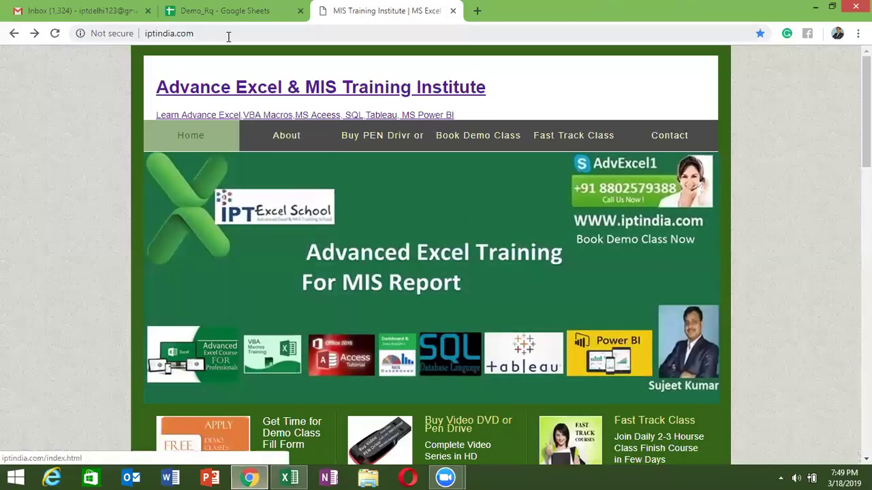
Step: Reload iptindia.com and follow its 'Watch Video on Youtube' link to the institute's channel
left_click(229, 37)
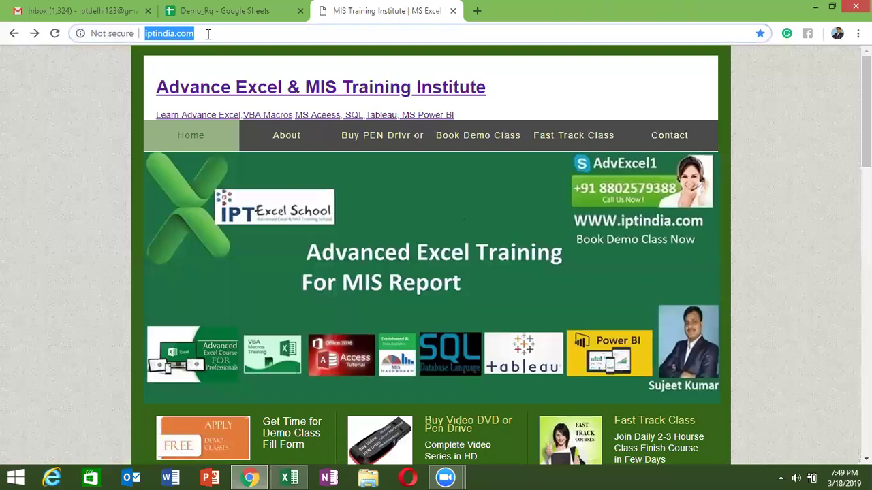
left_click(56, 34)
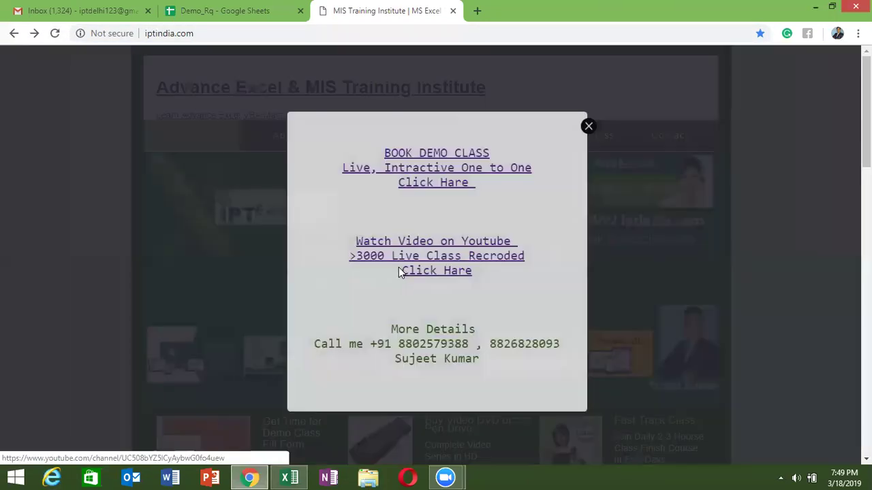
left_click(413, 259)
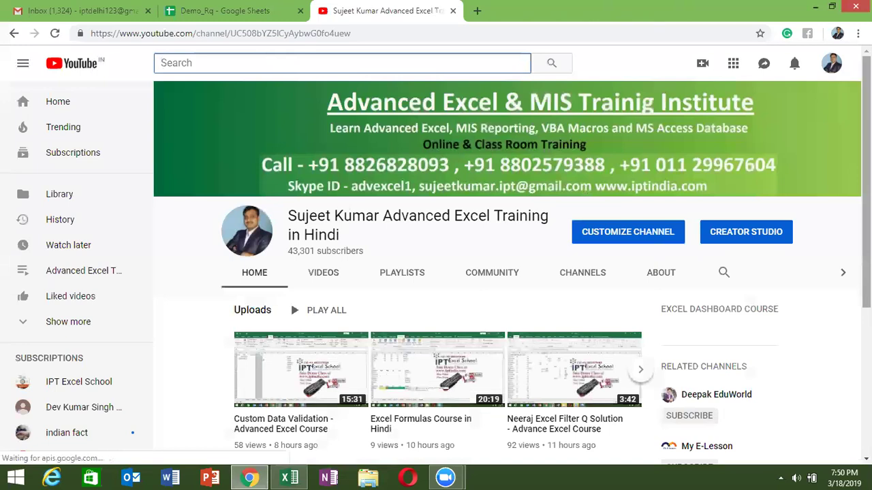
Step: Scroll down the channel home page and open its VIDEOS tab
scroll(507, 272, "down", 2)
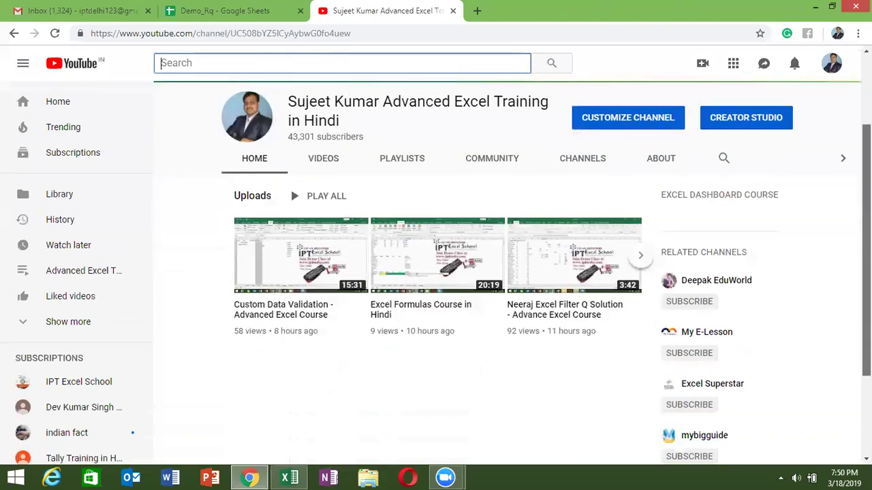
scroll(337, 158, "down", 1)
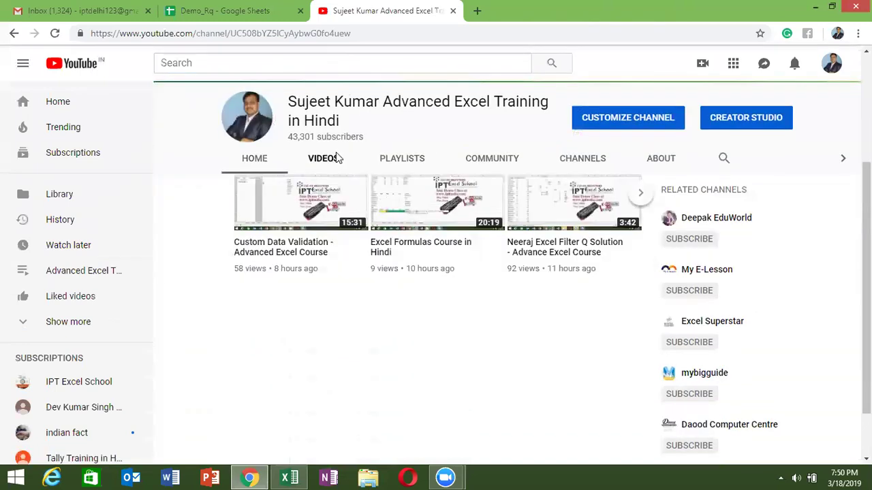
left_click(336, 153)
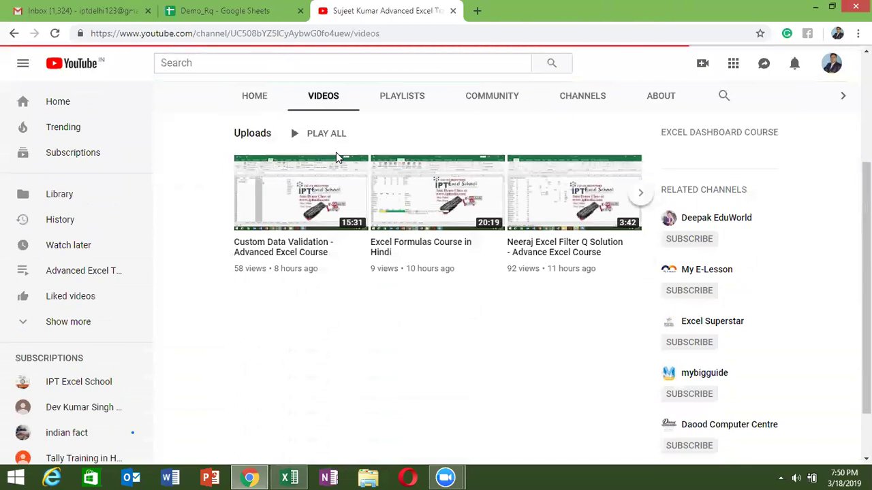